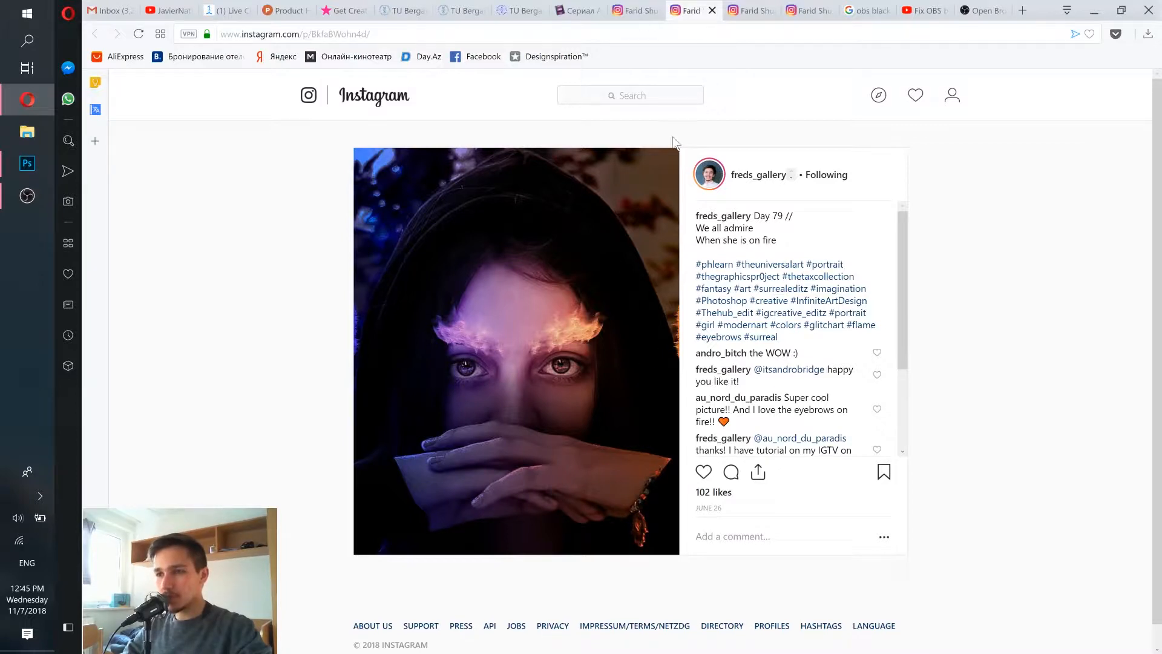
Step: Review the Instagram example posts with flame effects, playing the videos with the sound muted, and return to the blank Photoshop document
key("ctrl+Tab")
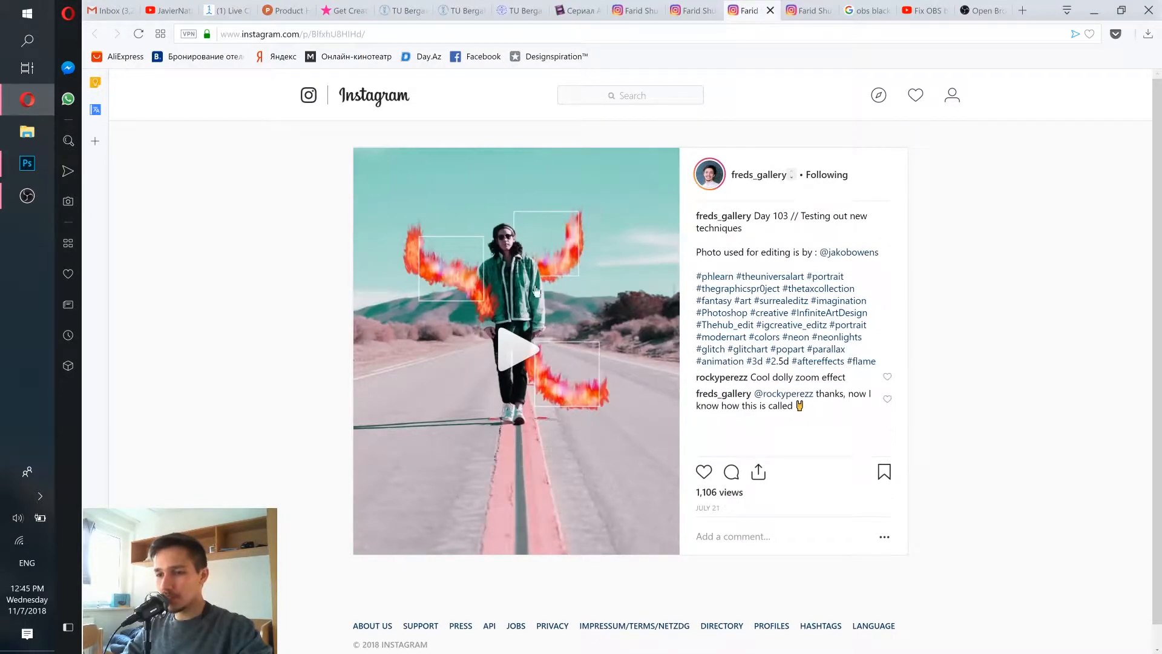
left_click(509, 356)
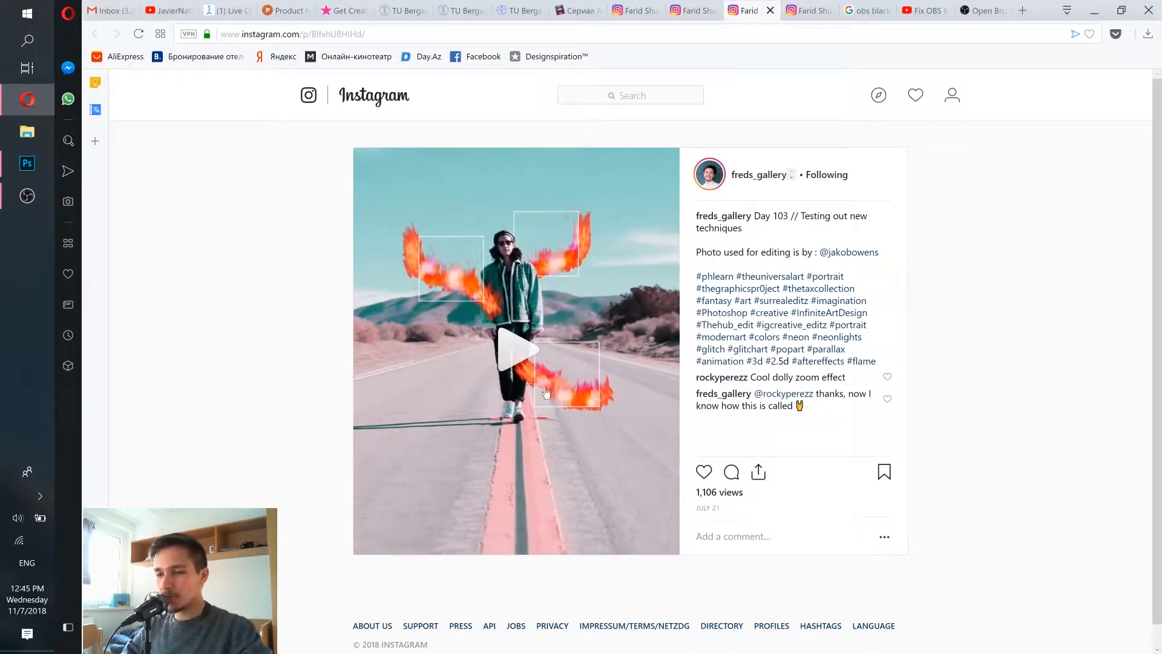
left_click(808, 8)
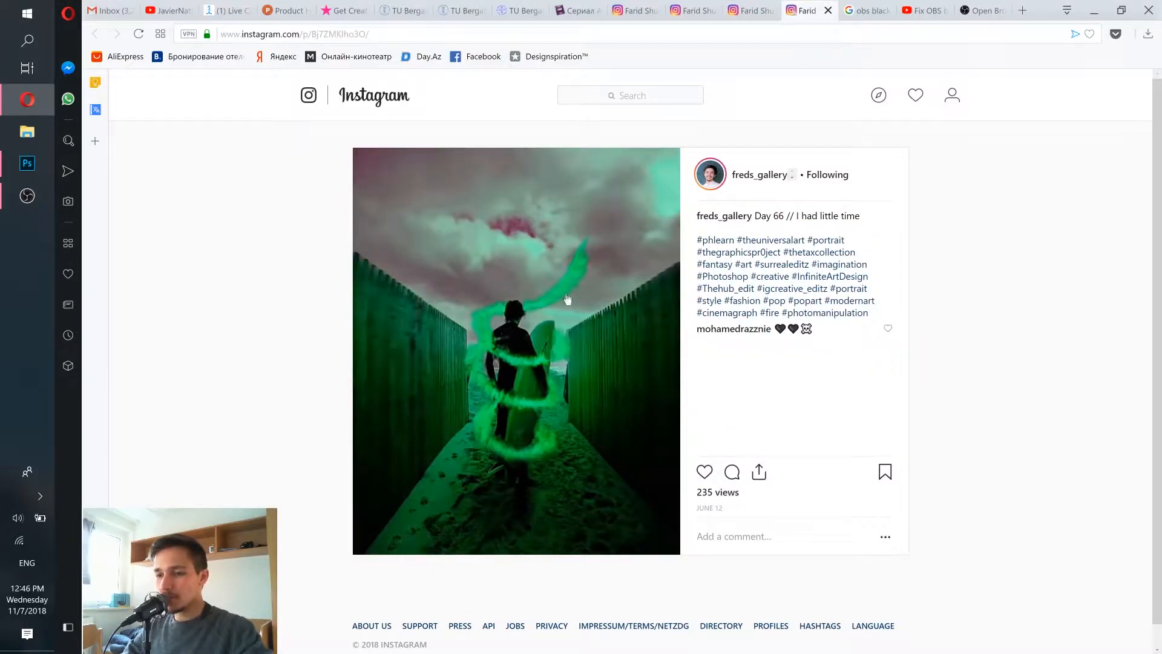
key("XF86AudioMute")
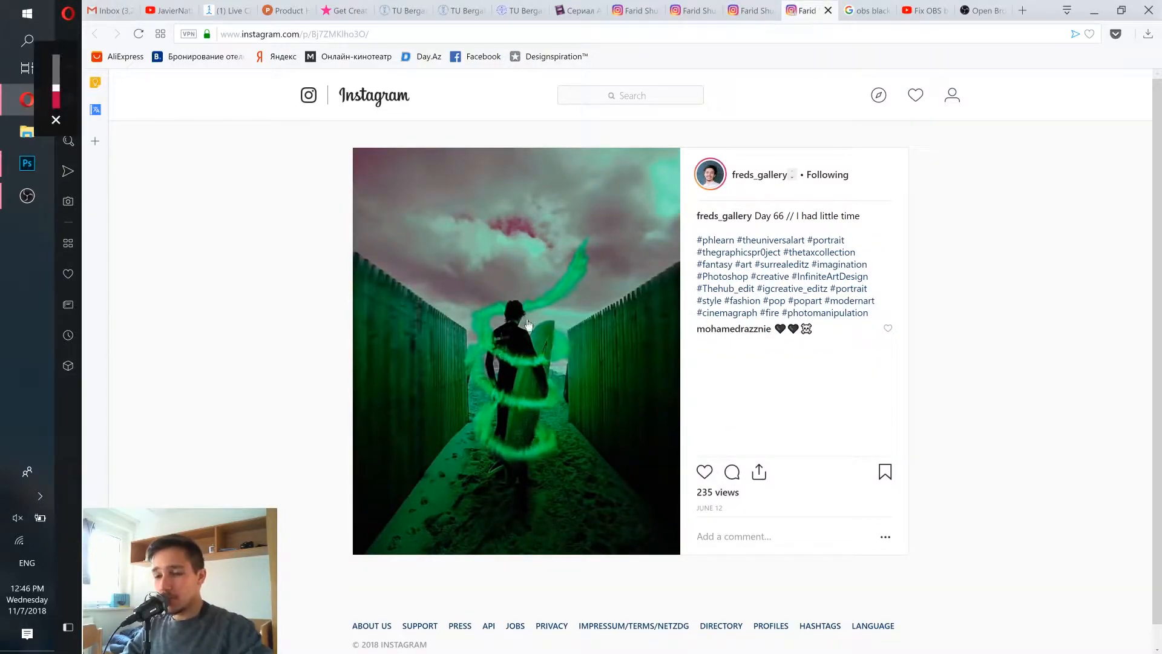
left_click(504, 383)
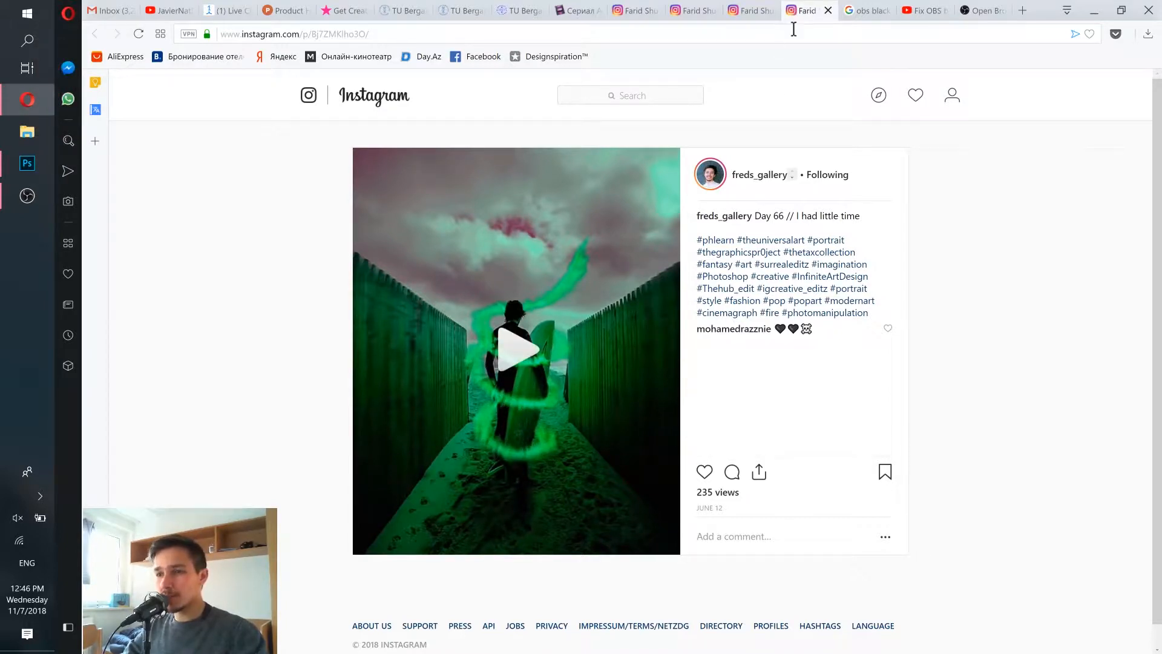
left_click(1094, 10)
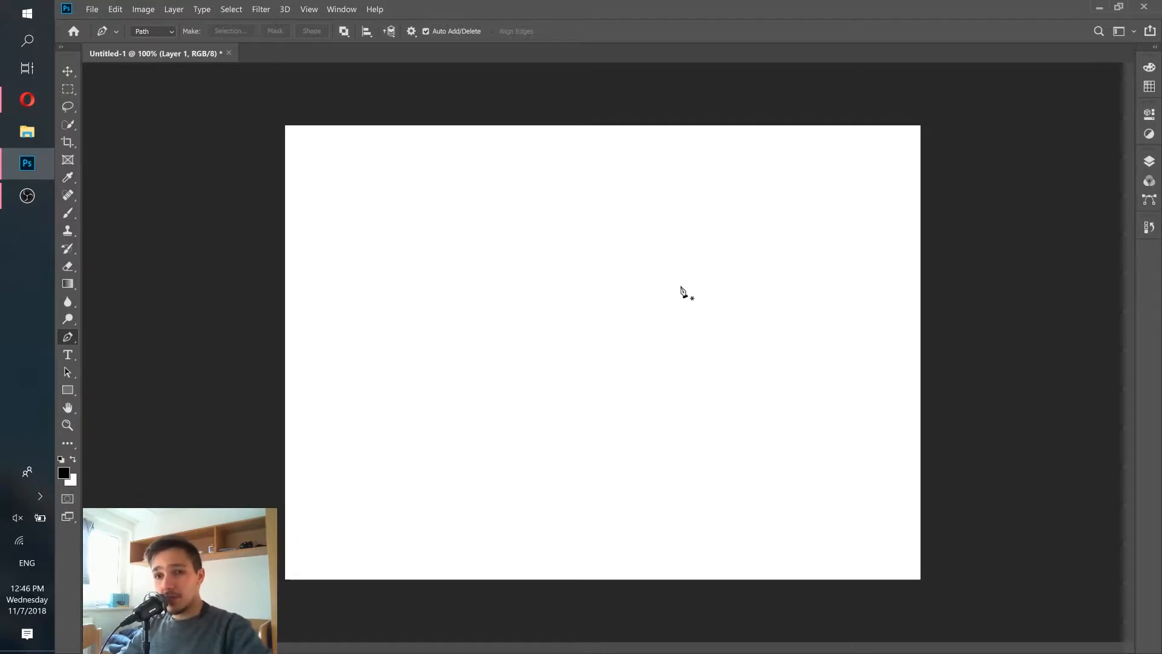
Step: Place the portrait photo of the red-haired woman from the Downloads folder into the blank document
left_click(28, 131)
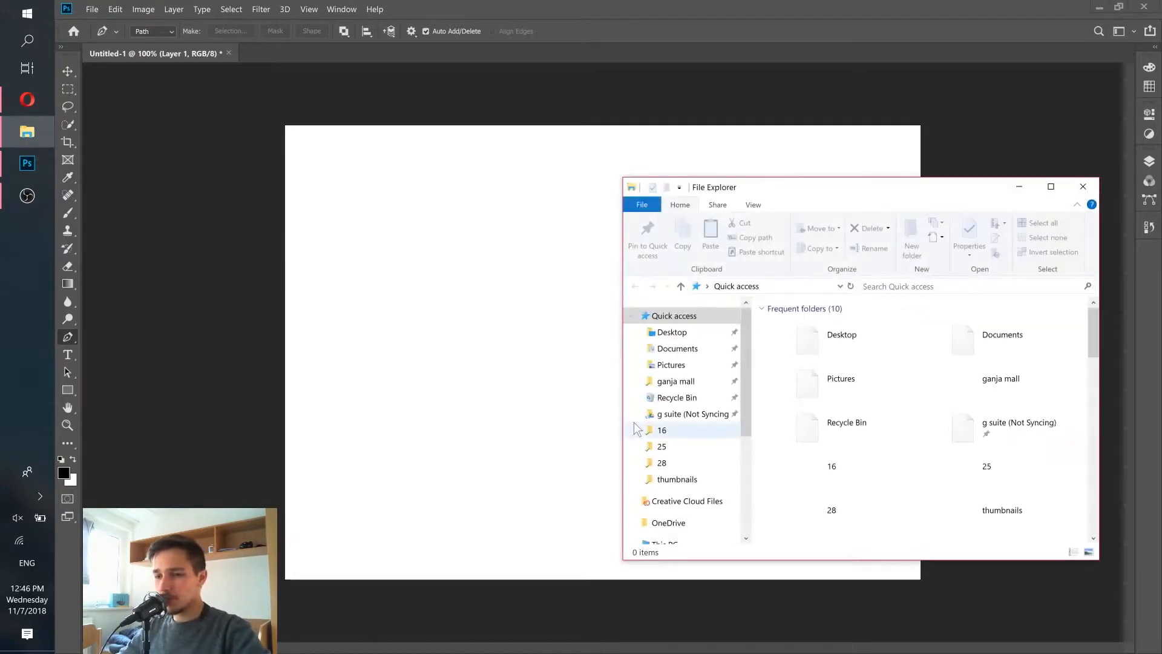
scroll(714, 477, "down", 4)
left_click(690, 458)
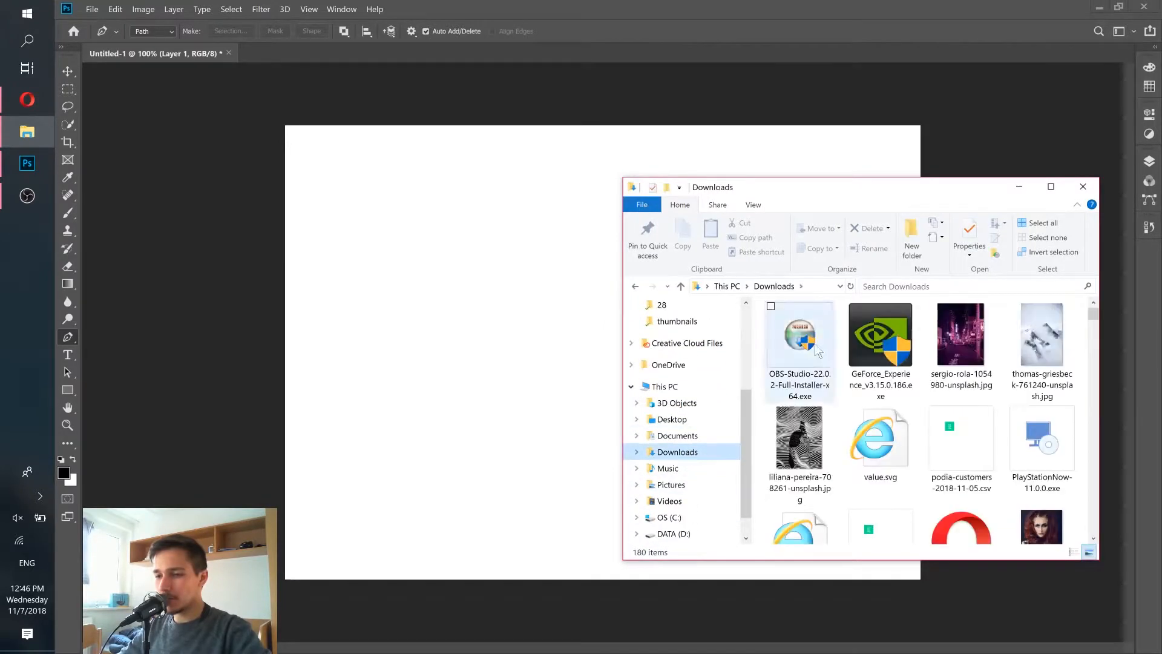
left_click_drag(845, 187, 760, 106)
left_click_drag(1007, 236, 1000, 248)
left_click(955, 330)
left_click_drag(967, 320, 440, 421)
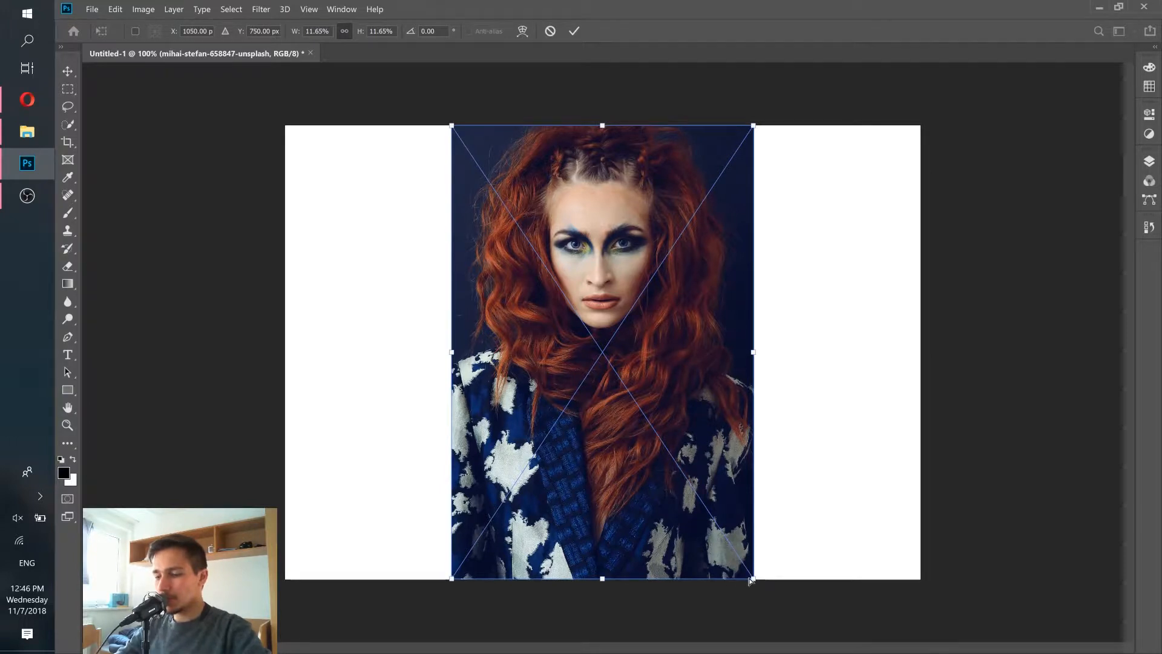
Step: Scale the placed portrait to about 18.87%, move it down so the whole face fits on the canvas, and commit the placement
key("ctrl+minus")
key("ctrl+minus")
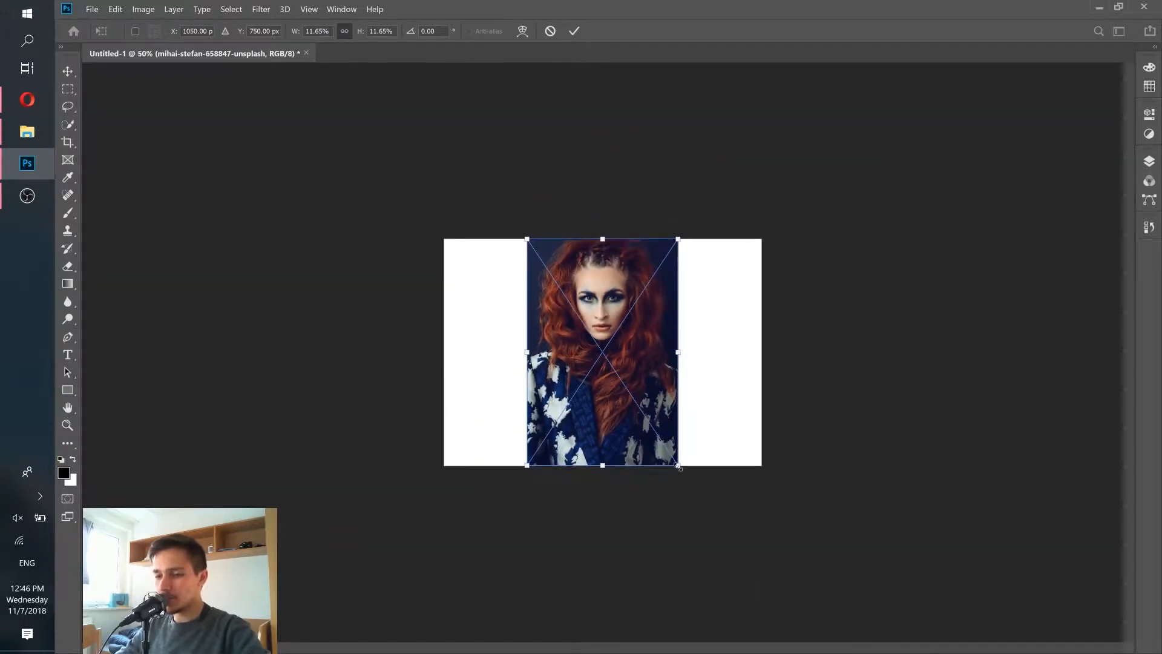
left_click_drag(678, 466, 728, 531)
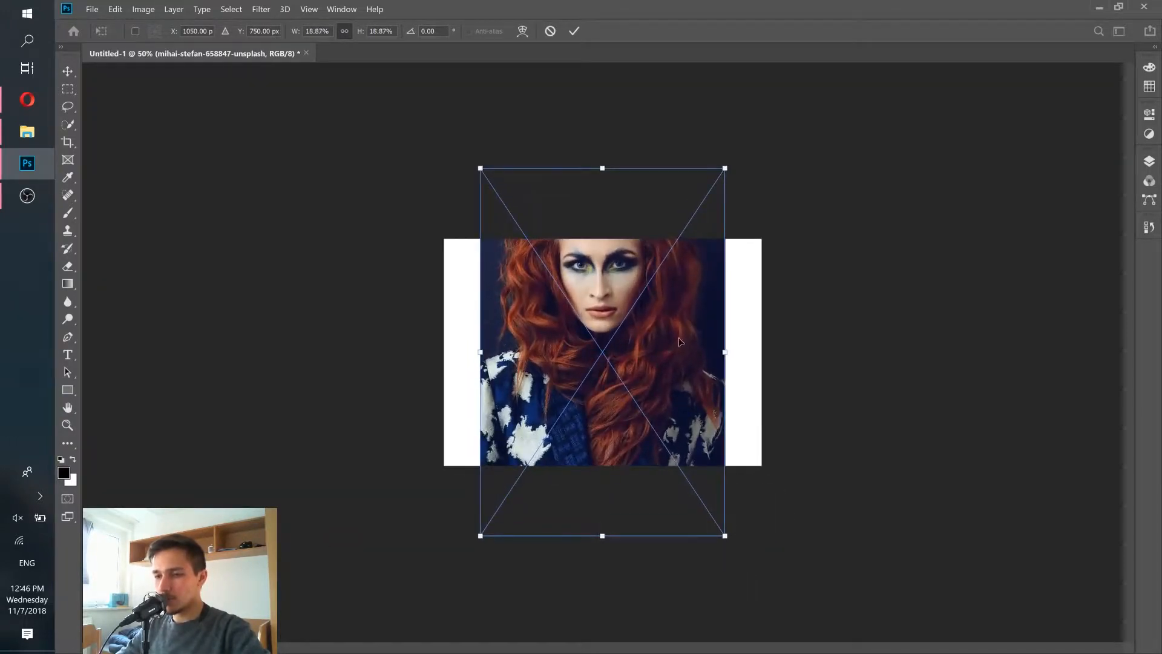
left_click_drag(679, 347, 687, 392)
left_click(572, 31)
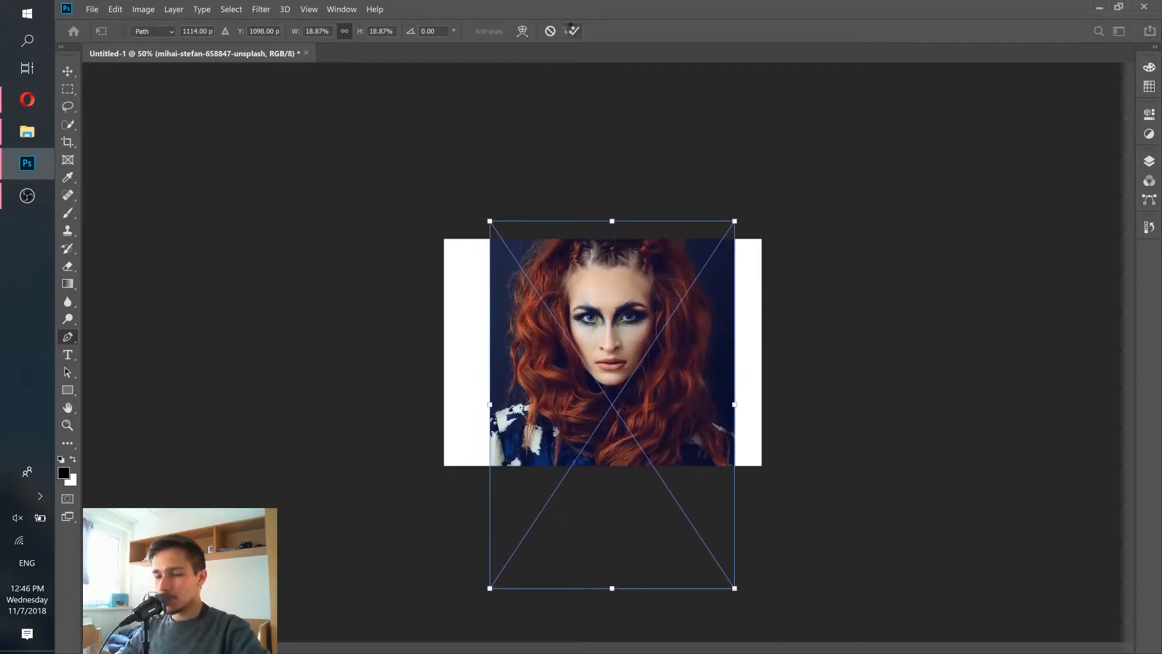
key("ctrl+plus")
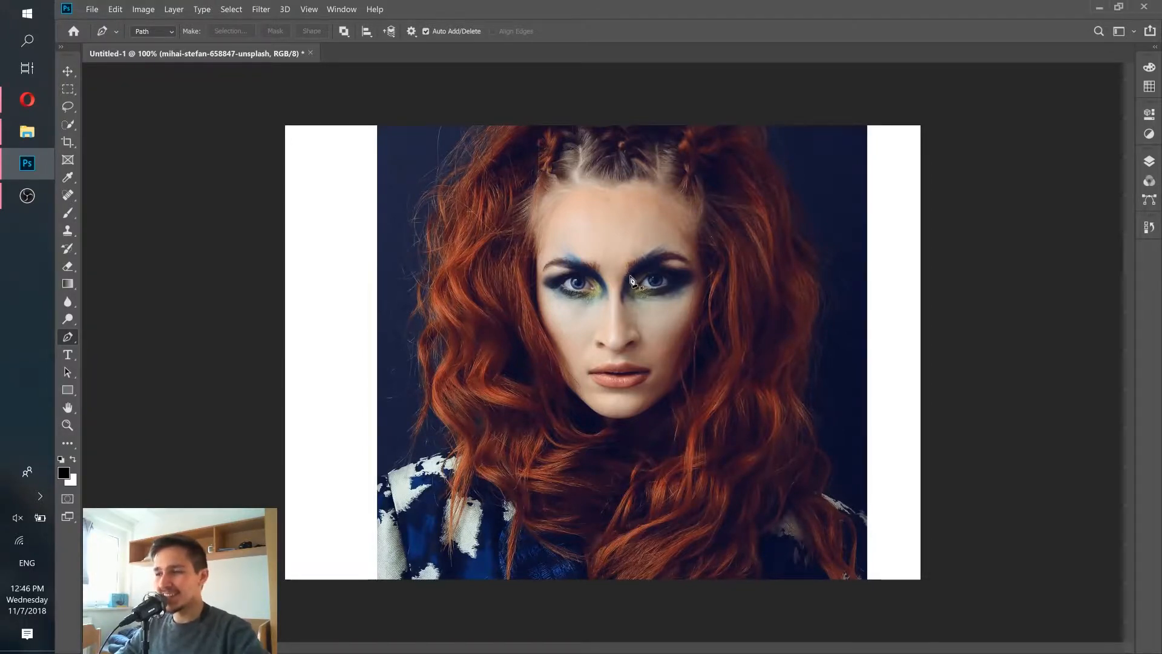
Step: Delete the white Background layer and add a new empty layer above the portrait
left_click(1148, 161)
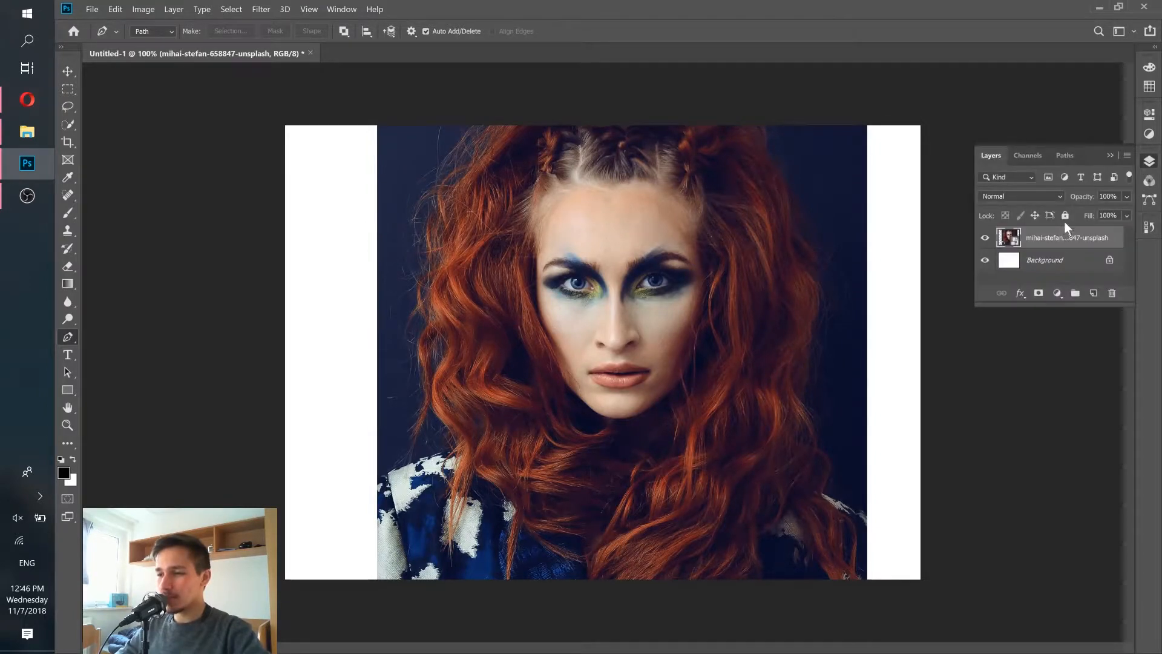
left_click(1067, 260)
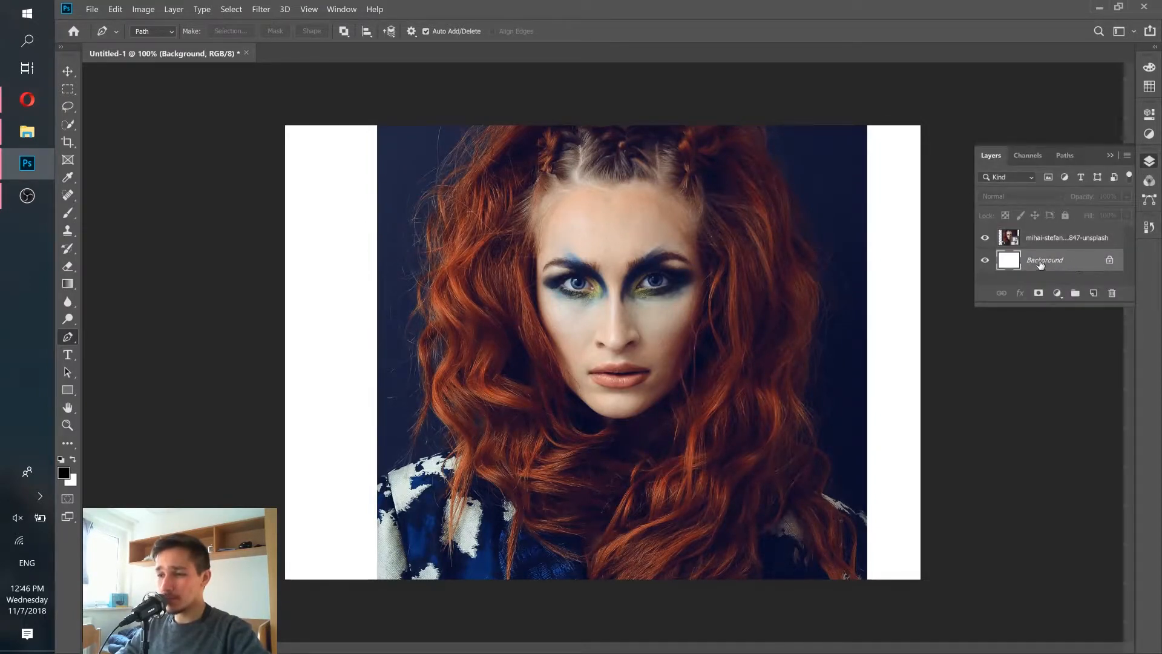
left_click_drag(1078, 261, 1111, 293)
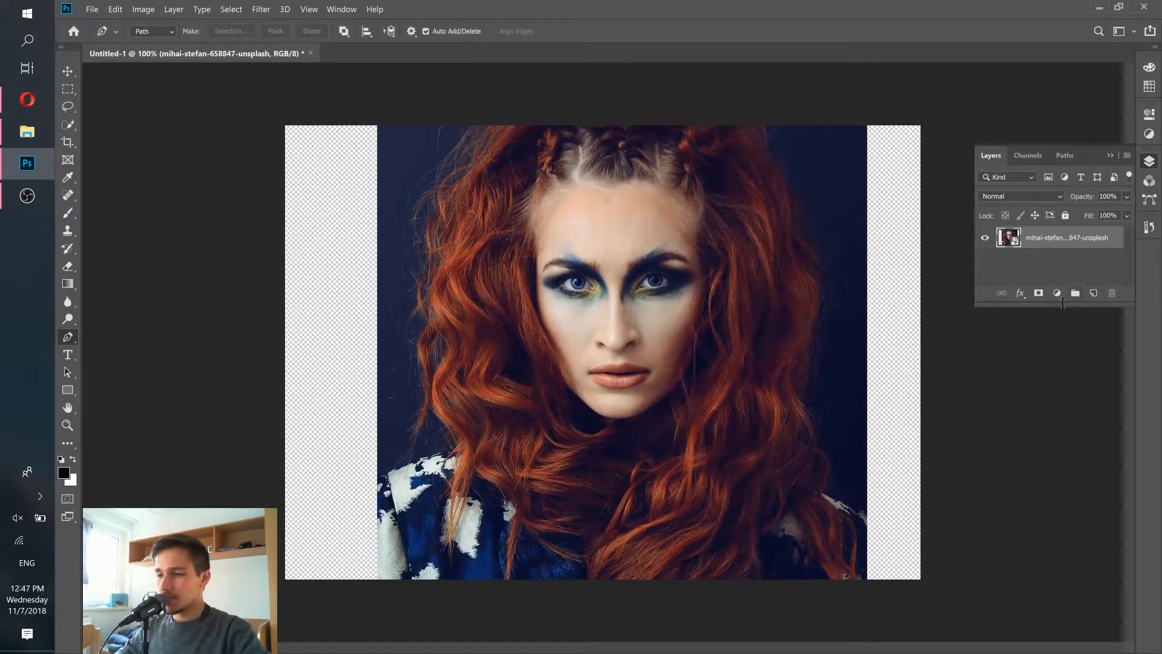
left_click_drag(1055, 305, 1051, 425)
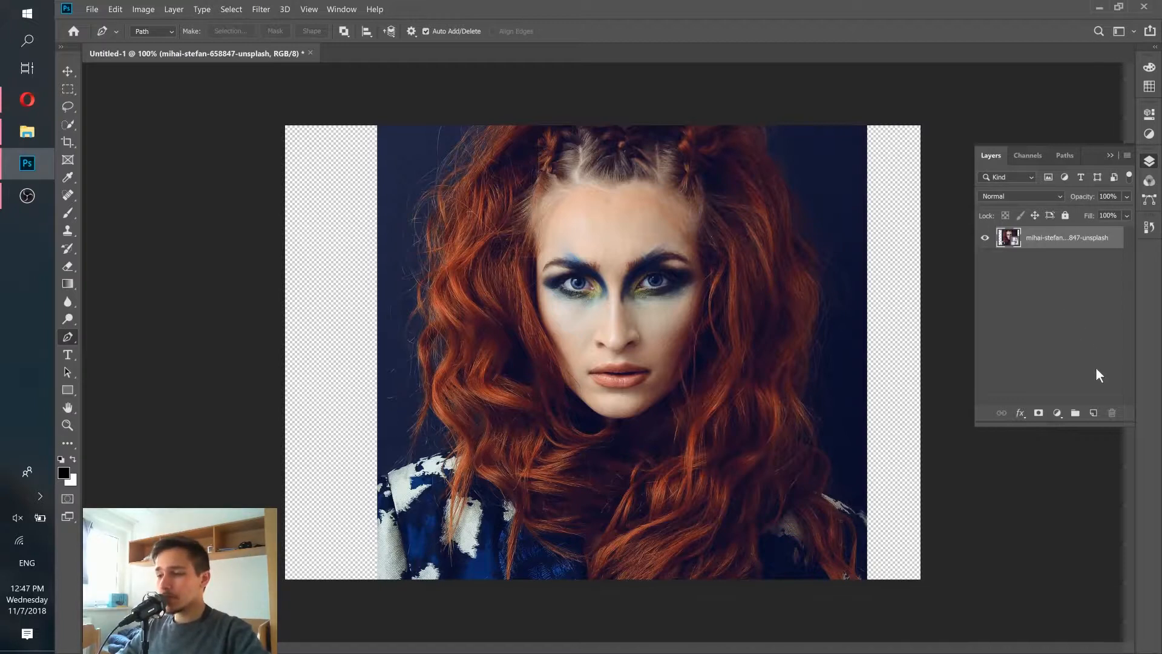
left_click(1093, 413)
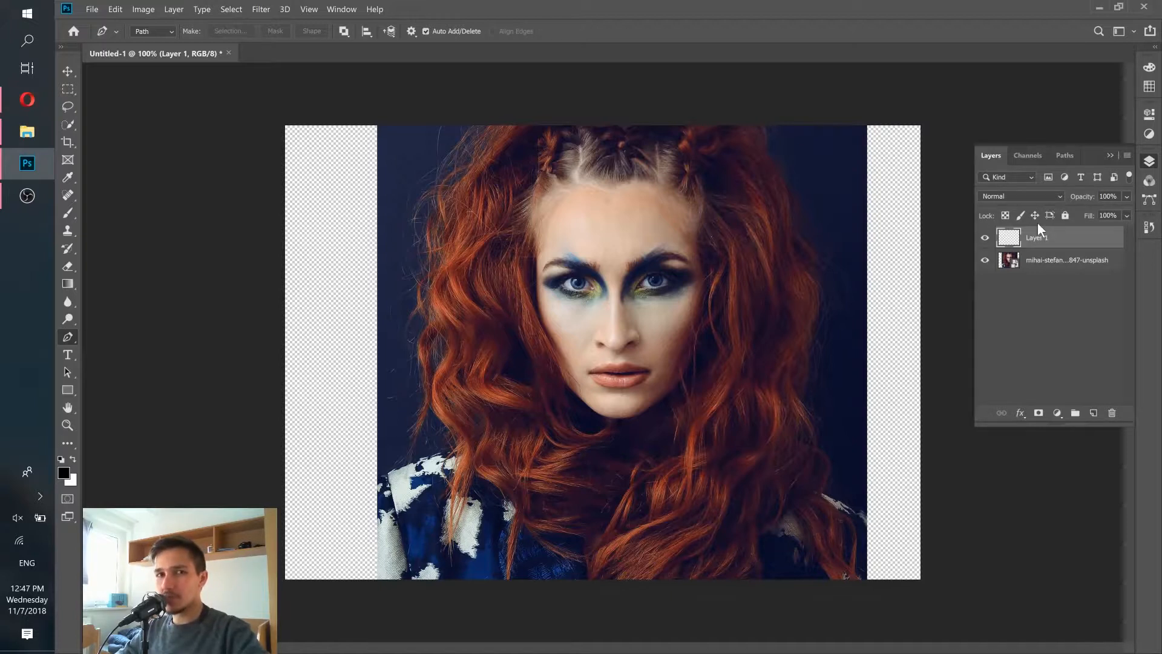
Step: Draw a four-point path along the left-hand eyebrow in the portrait with the Curvature Pen tool in Path mode
right_click(66, 336)
left_click(110, 336)
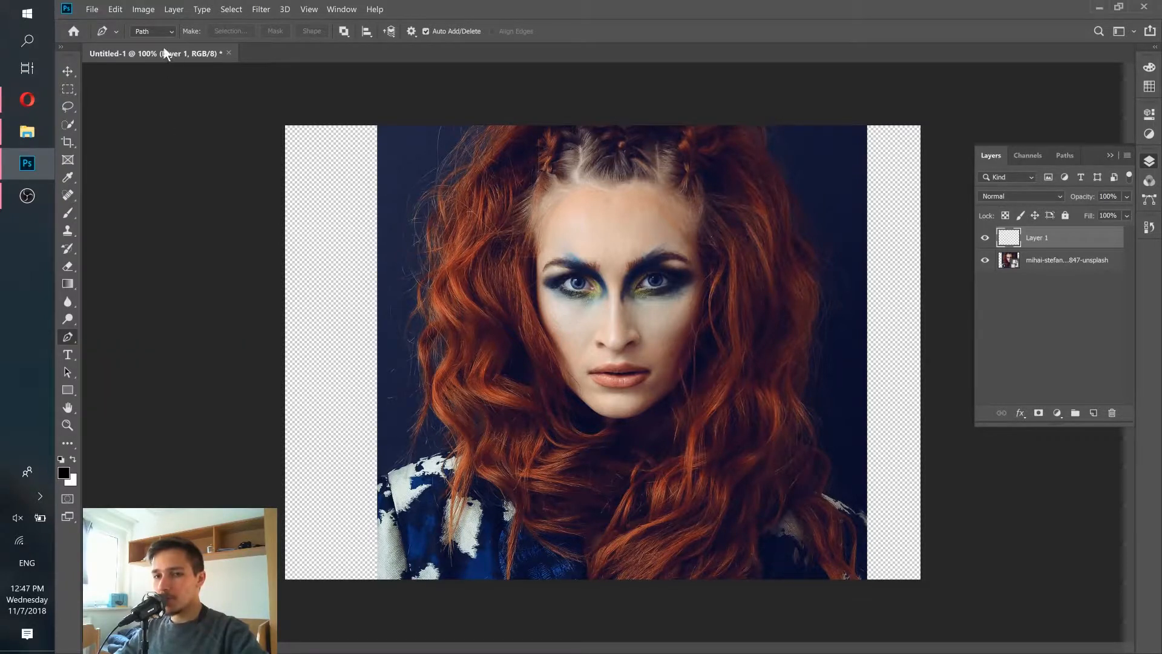
left_click(151, 32)
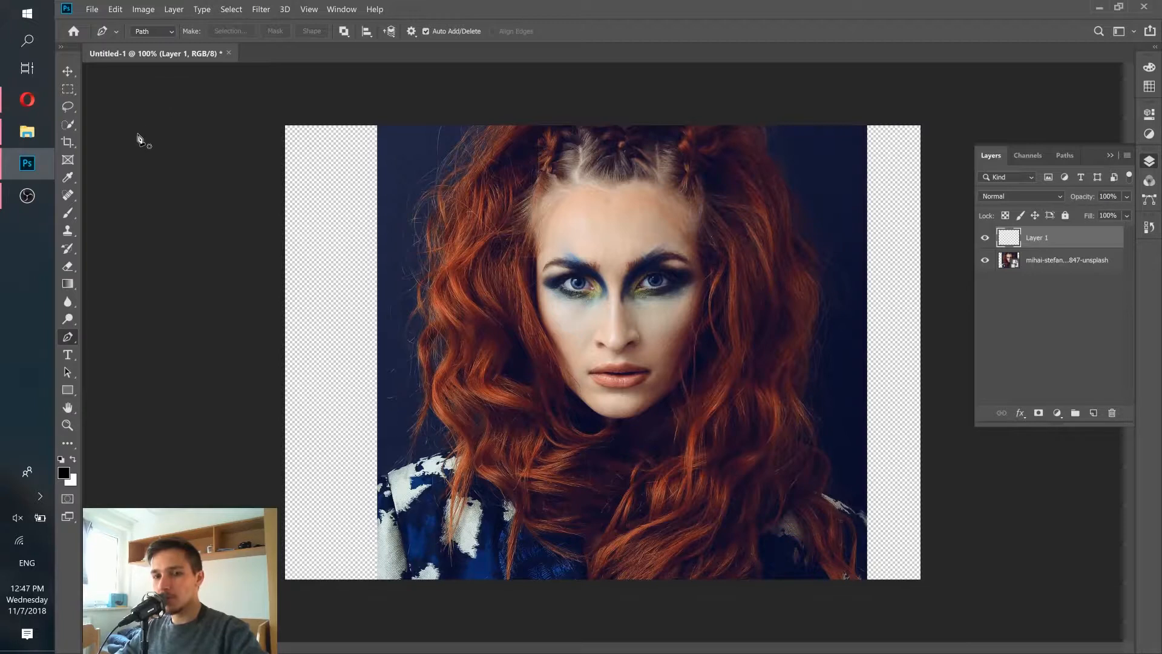
right_click(69, 338)
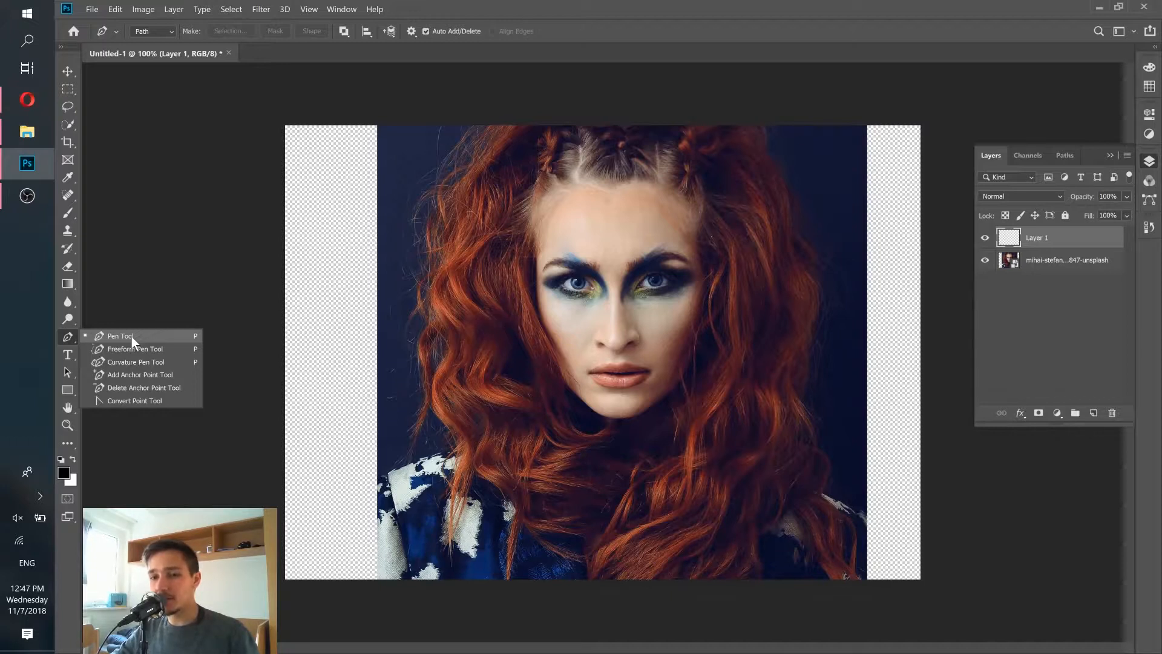
left_click(133, 362)
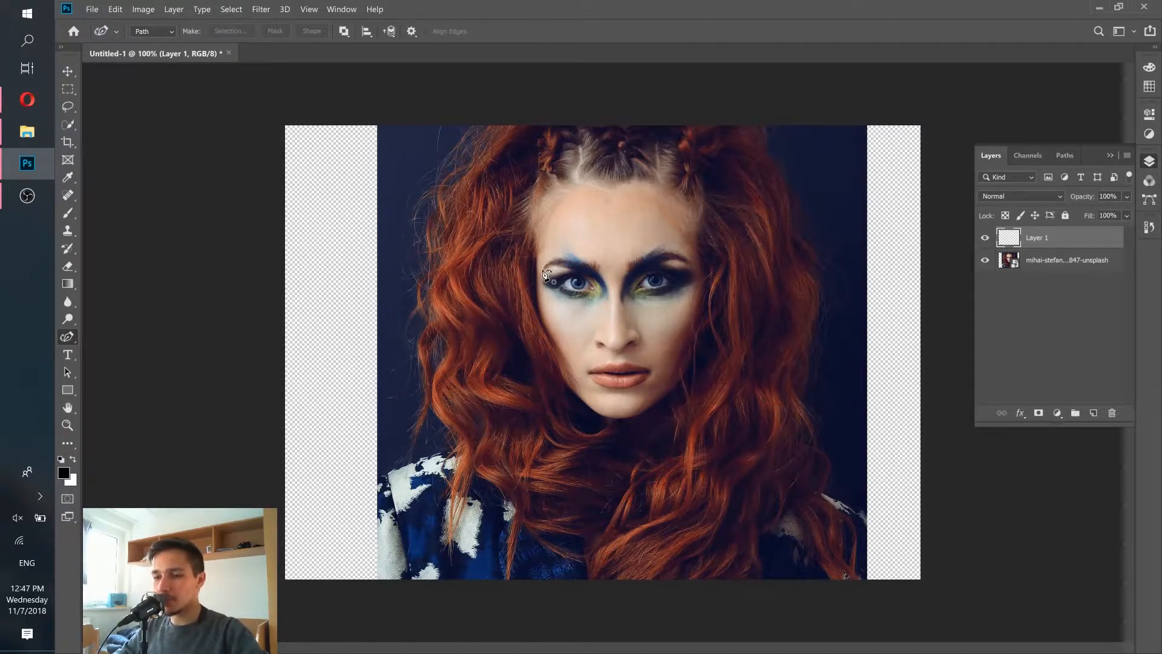
key("ctrl+plus")
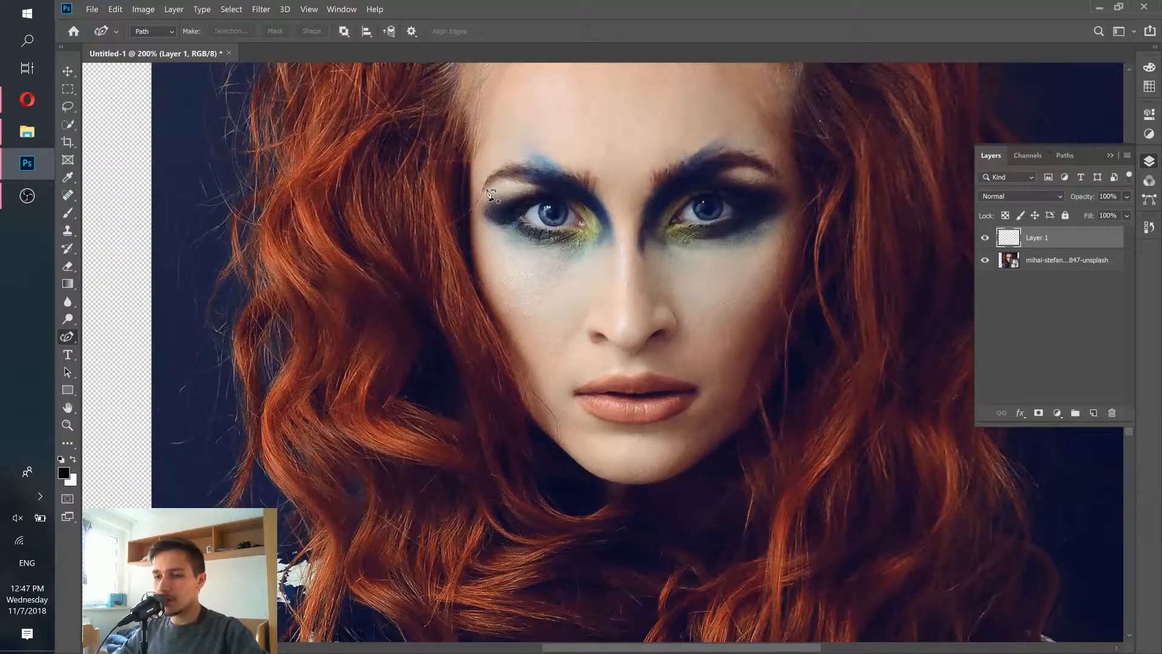
left_click(482, 189)
left_click(501, 170)
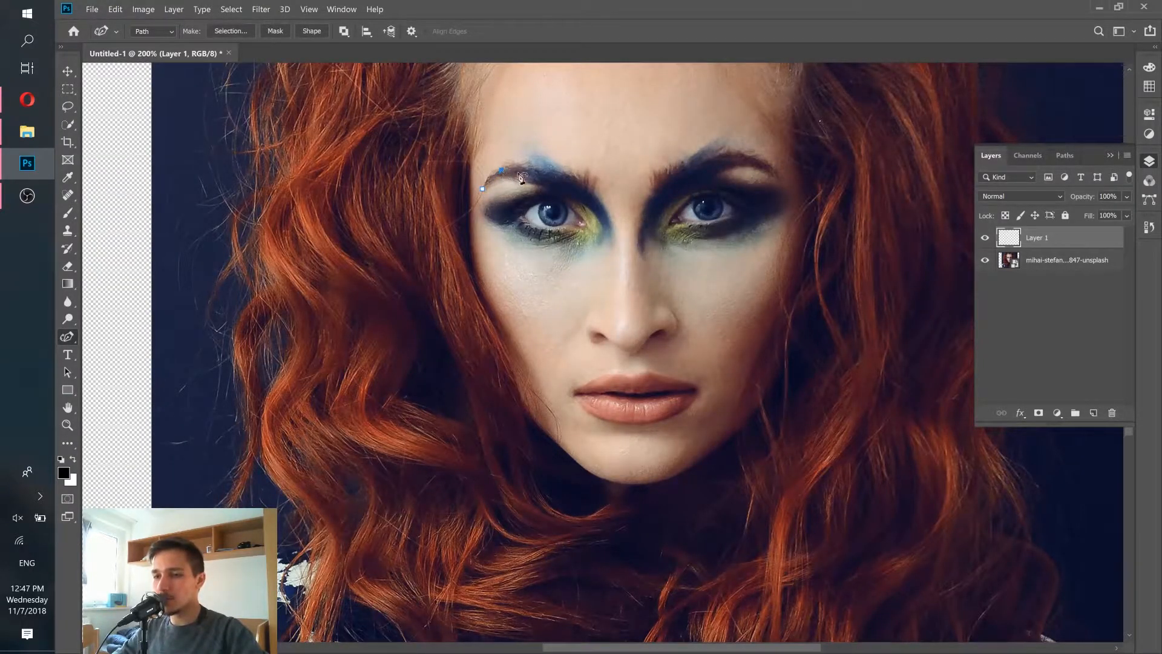
left_click(555, 177)
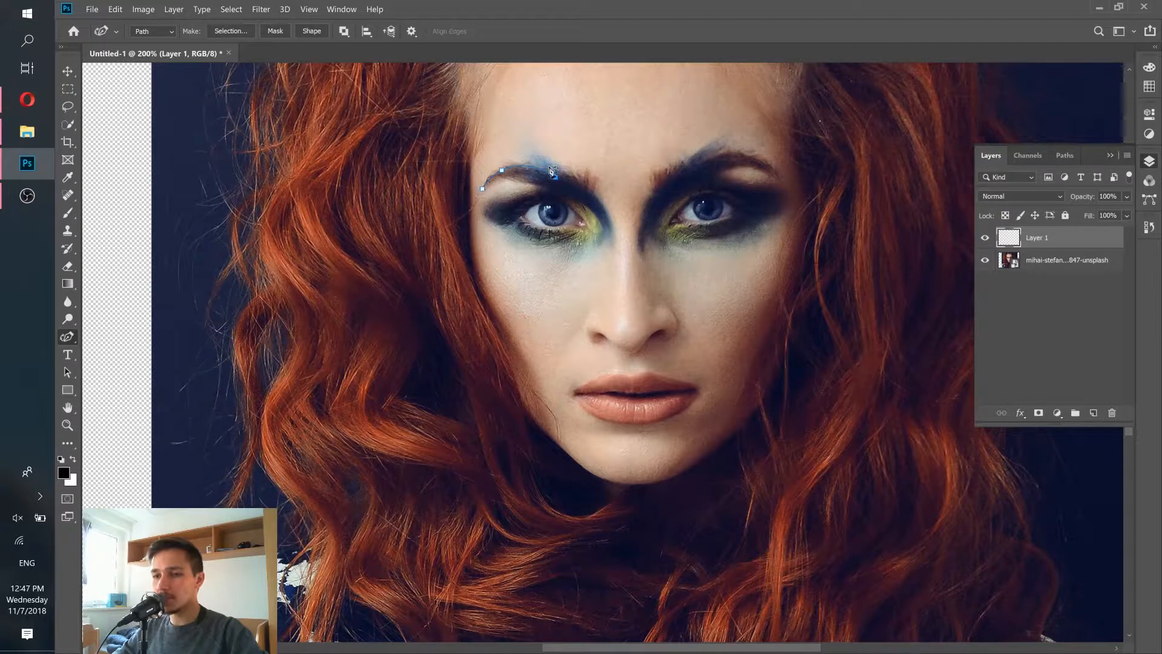
left_click(592, 194)
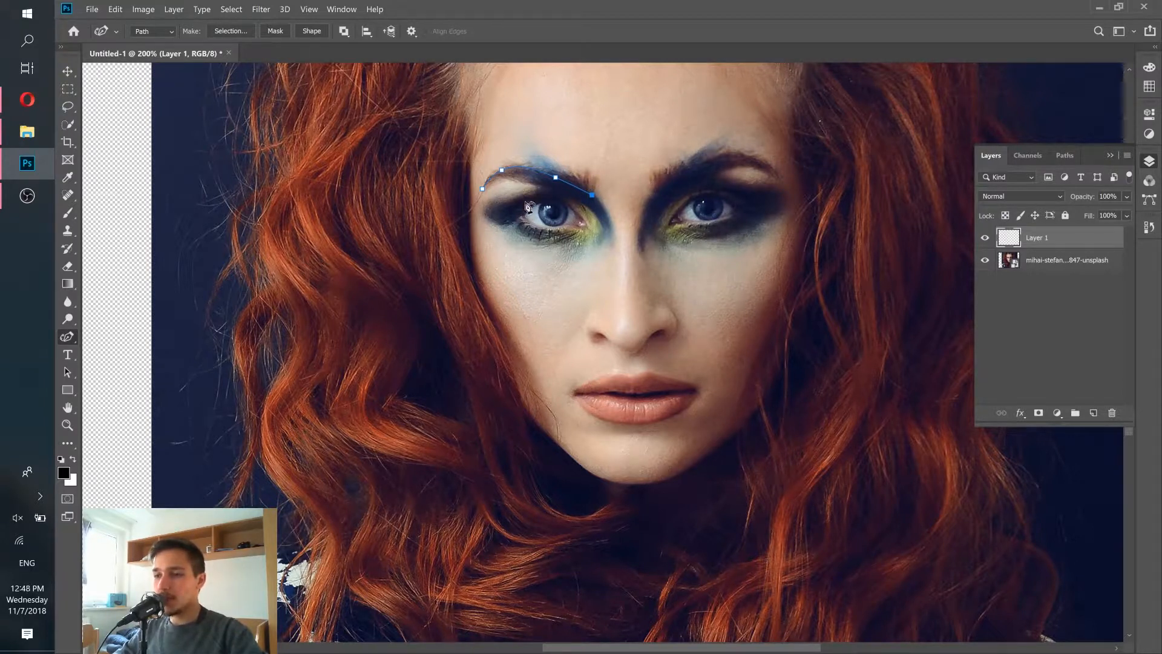
Step: Open the Render Flame filter for the eyebrow path and move its dialog clear of the eyes
left_click(266, 9)
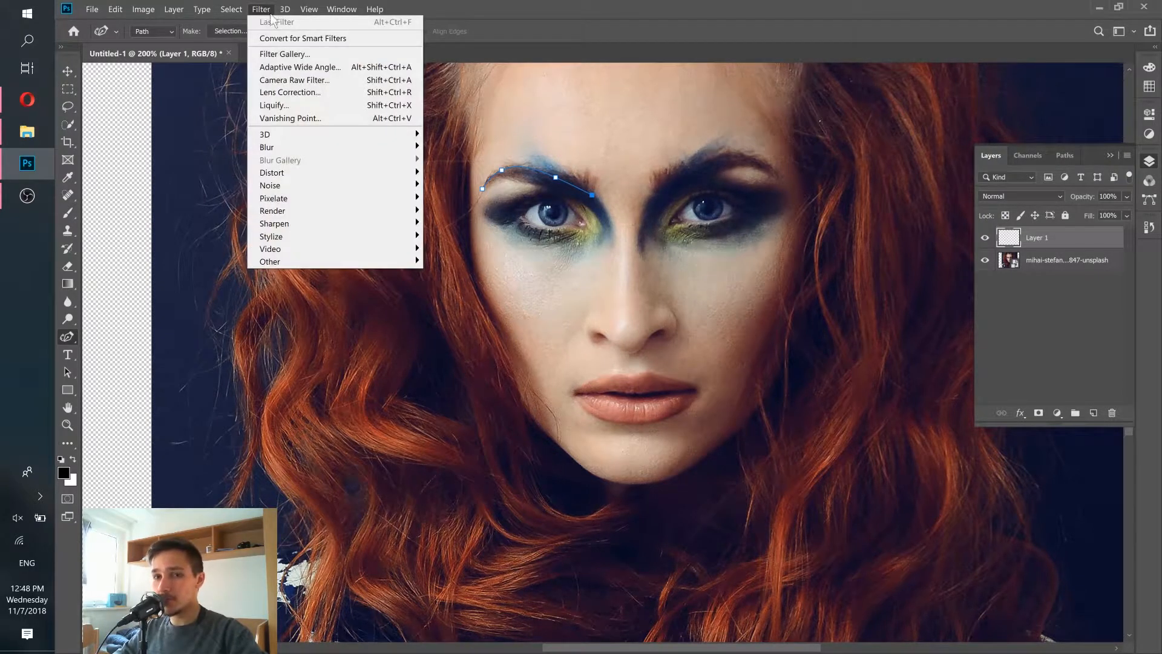
mouse_move(370, 217)
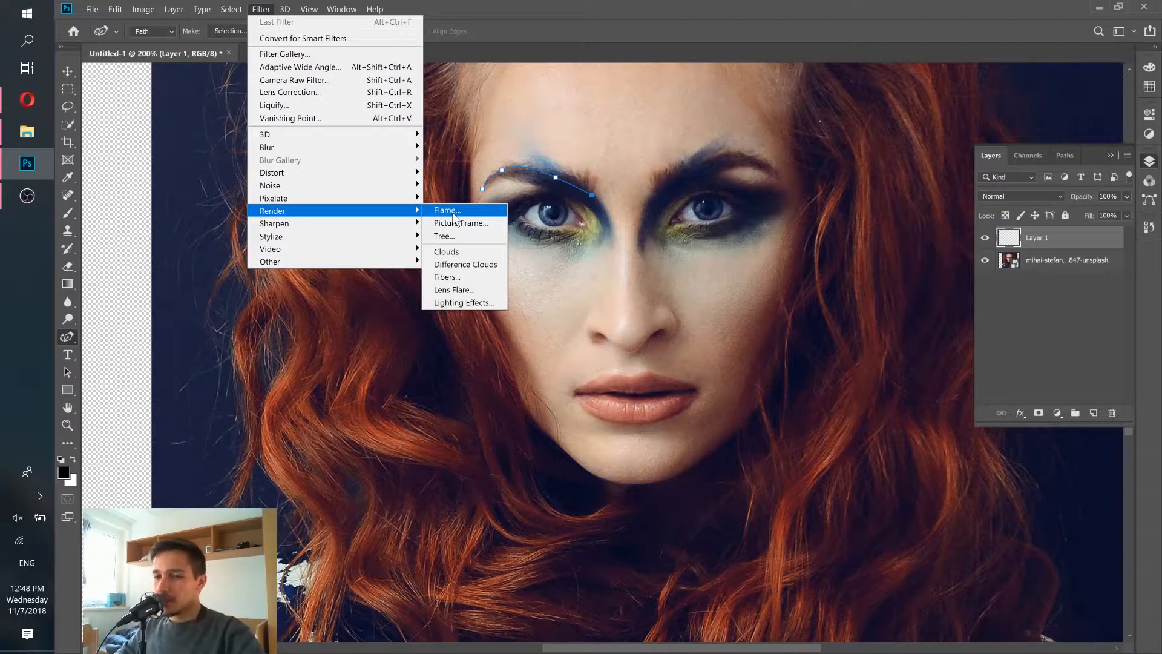
left_click(454, 216)
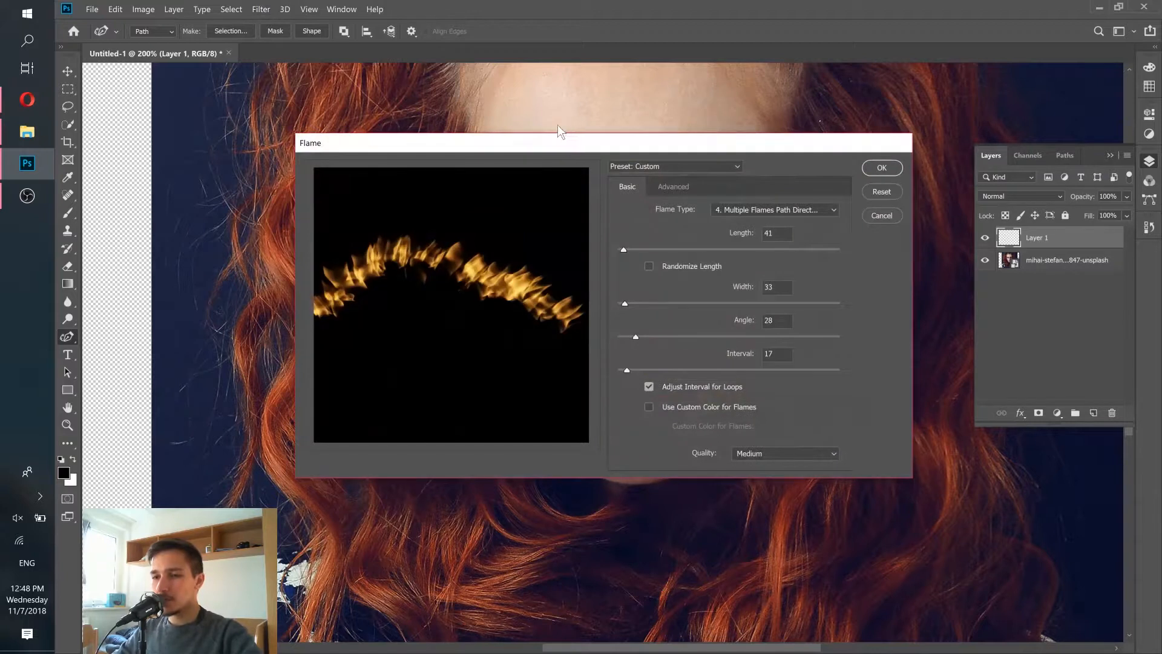
left_click_drag(569, 147, 555, 280)
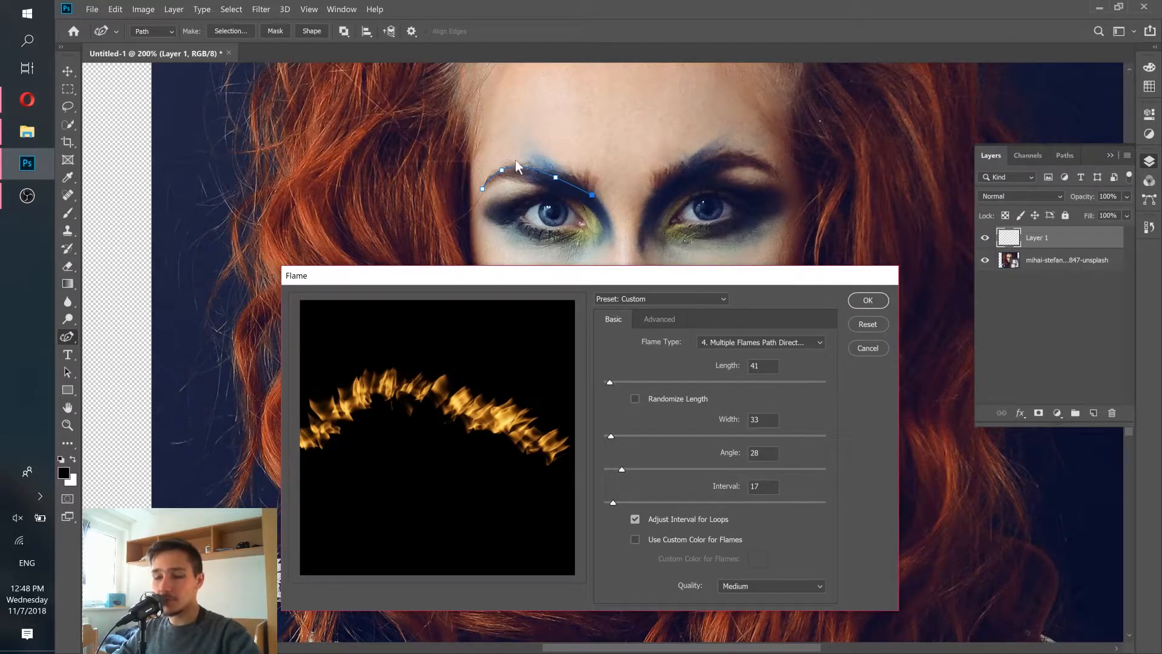
Step: Try the flame types One Flame Along Path, Multiple Flames Along Path, Multiple Flames One Direction and Candle Light on the eyebrow path
left_click(730, 342)
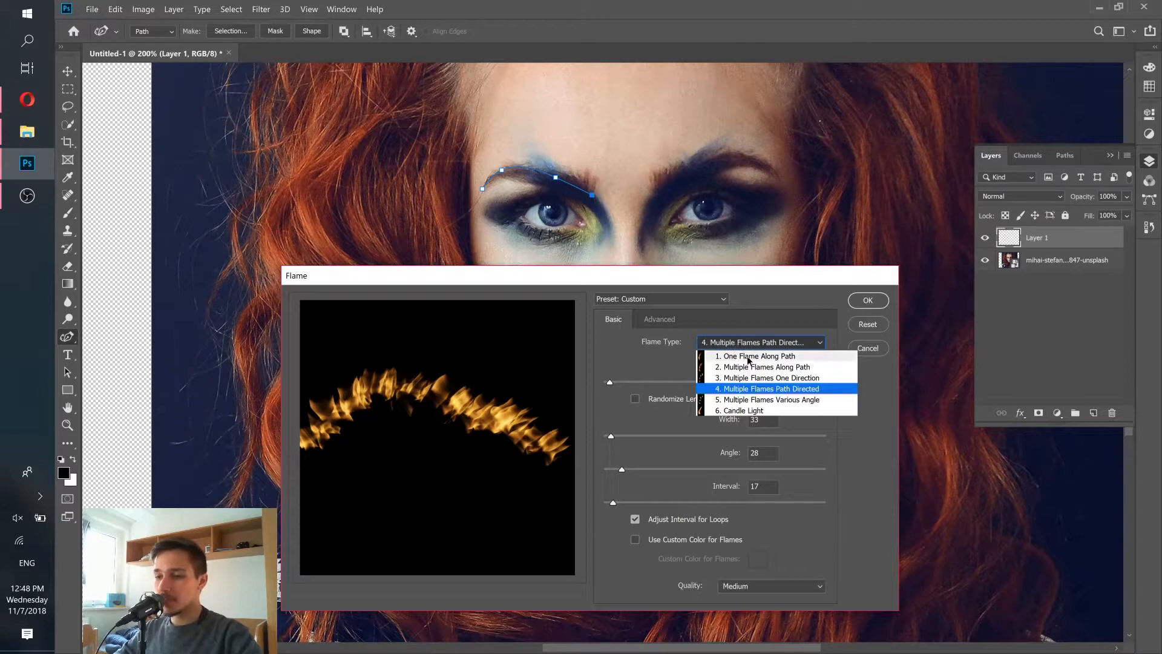
left_click(720, 355)
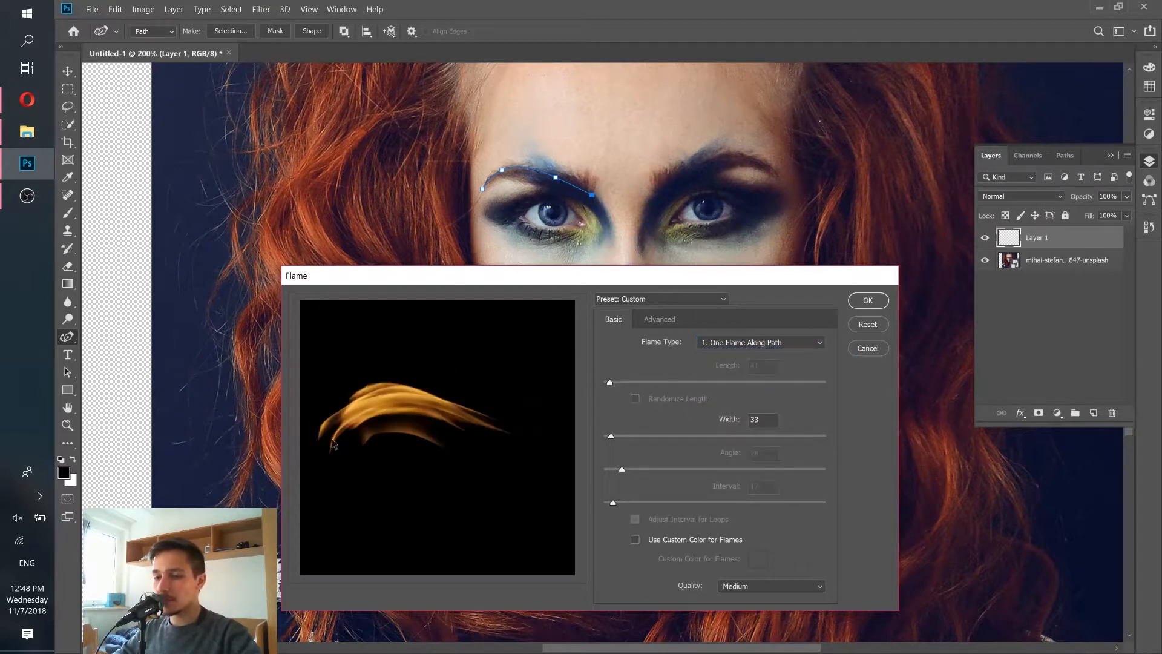
left_click(719, 349)
left_click(720, 368)
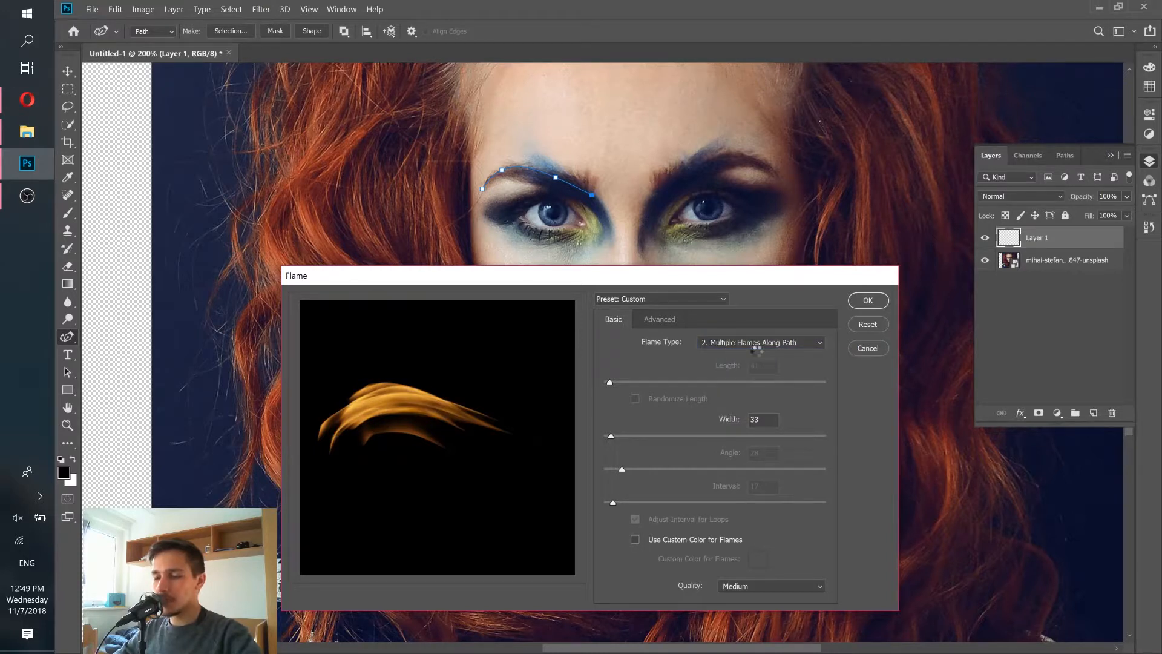
left_click(728, 344)
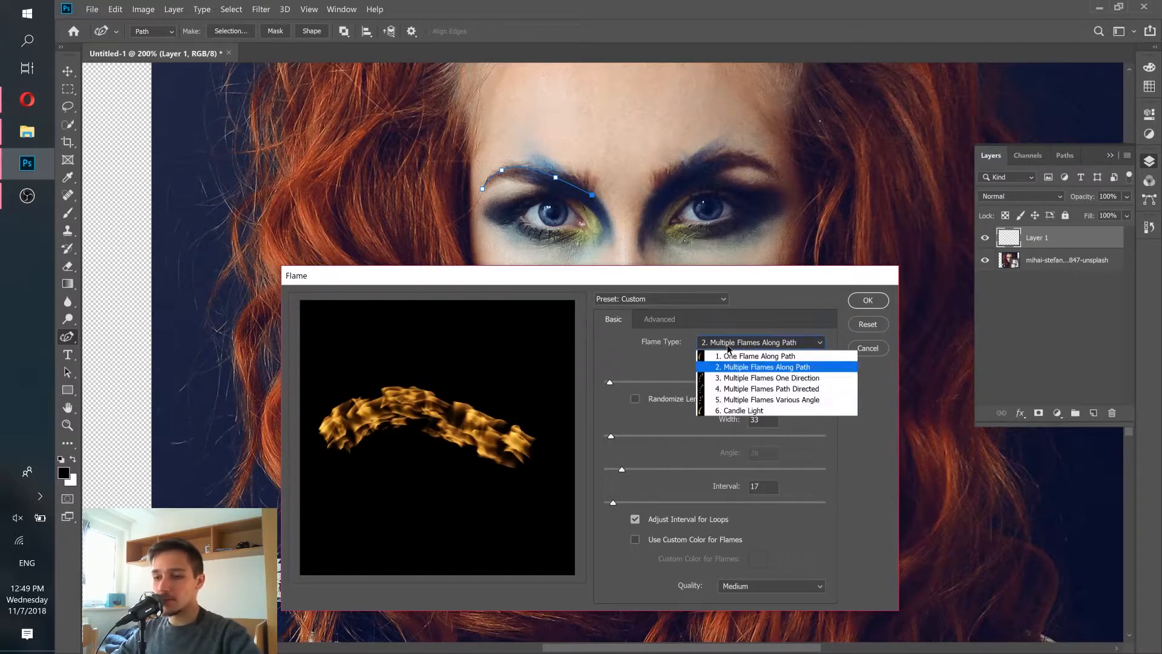
left_click(736, 379)
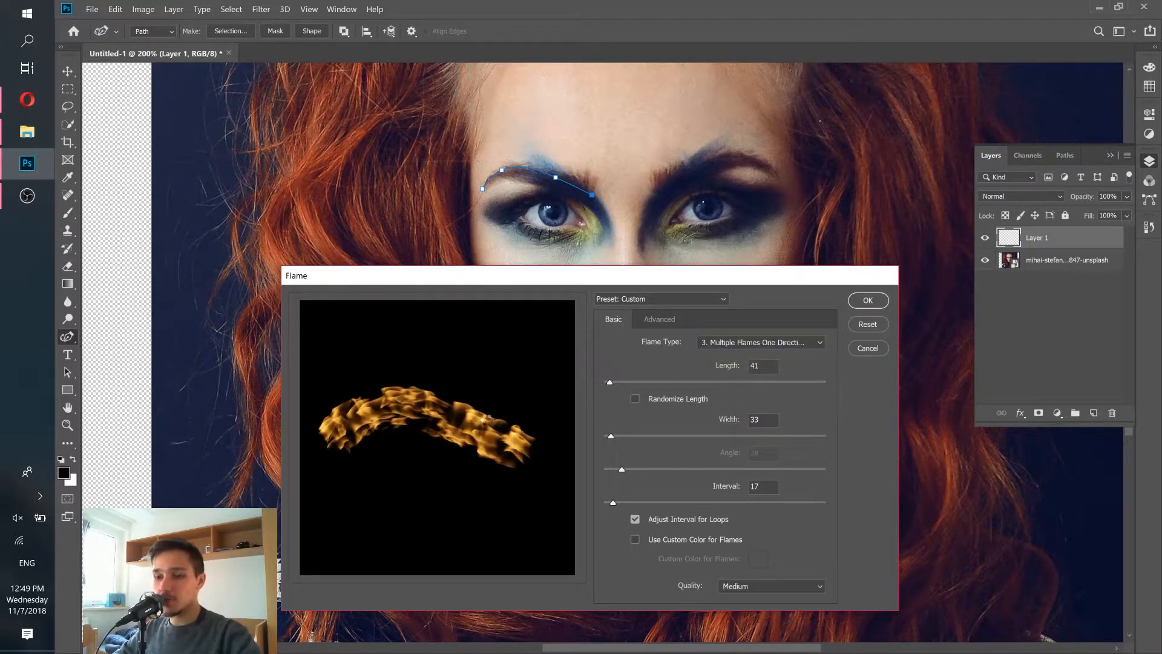
left_click(720, 344)
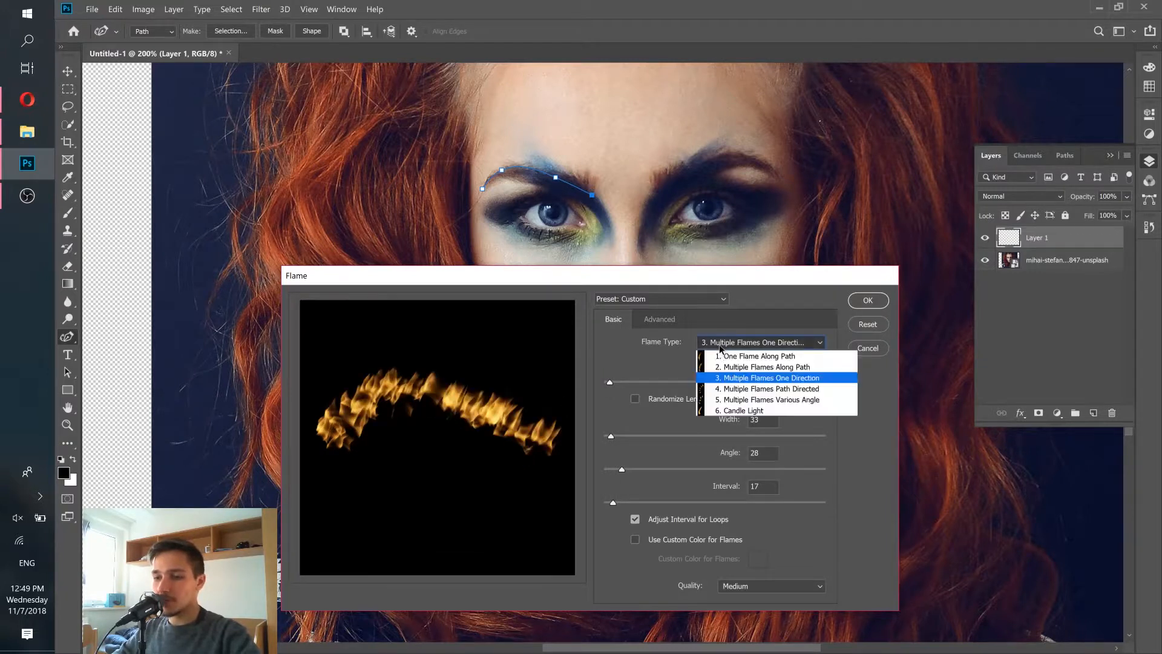
left_click(730, 411)
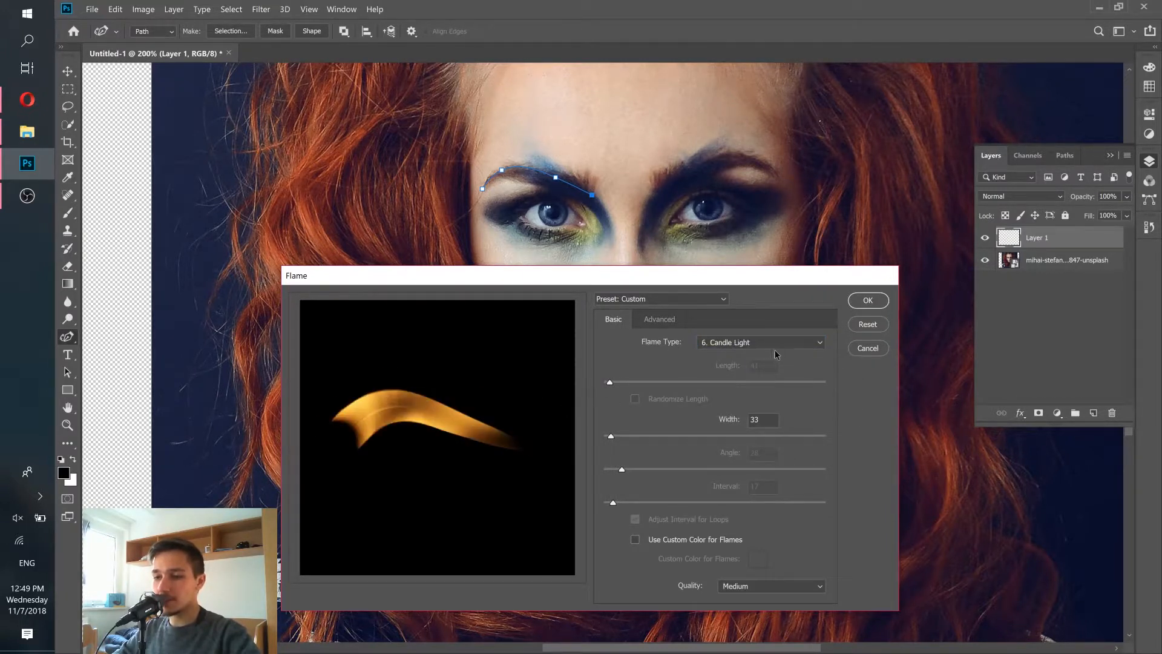
Step: Set the flame type to Multiple Flames Various Angle with a length of 90 and a width of 61
left_click(775, 348)
left_click(744, 401)
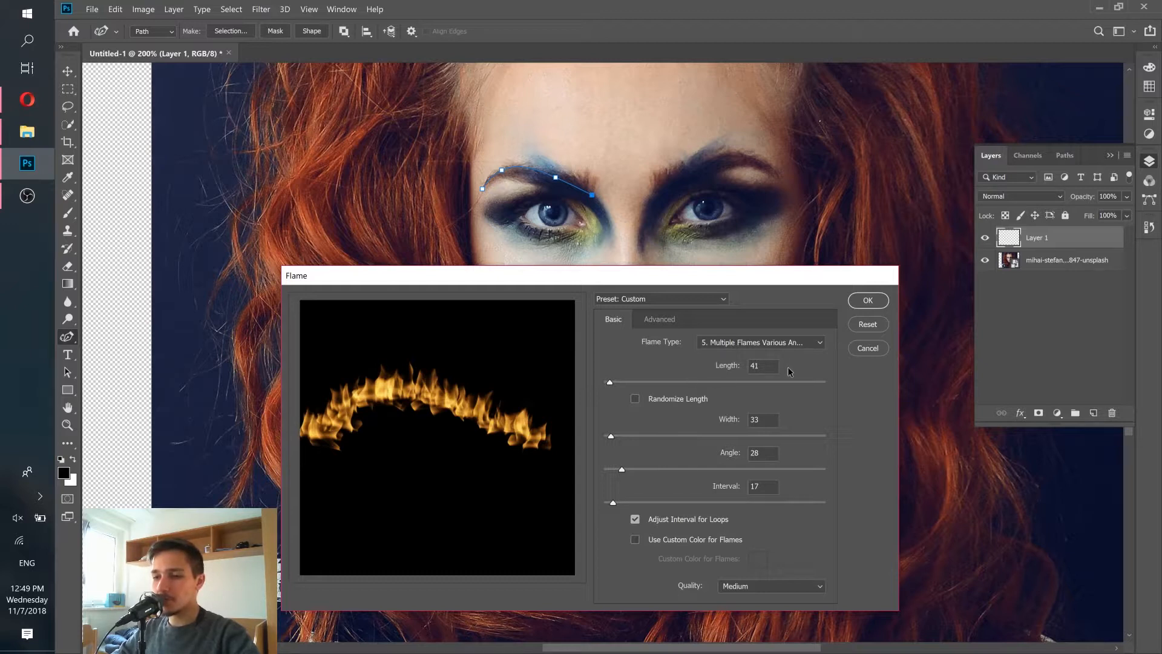
left_click(621, 382)
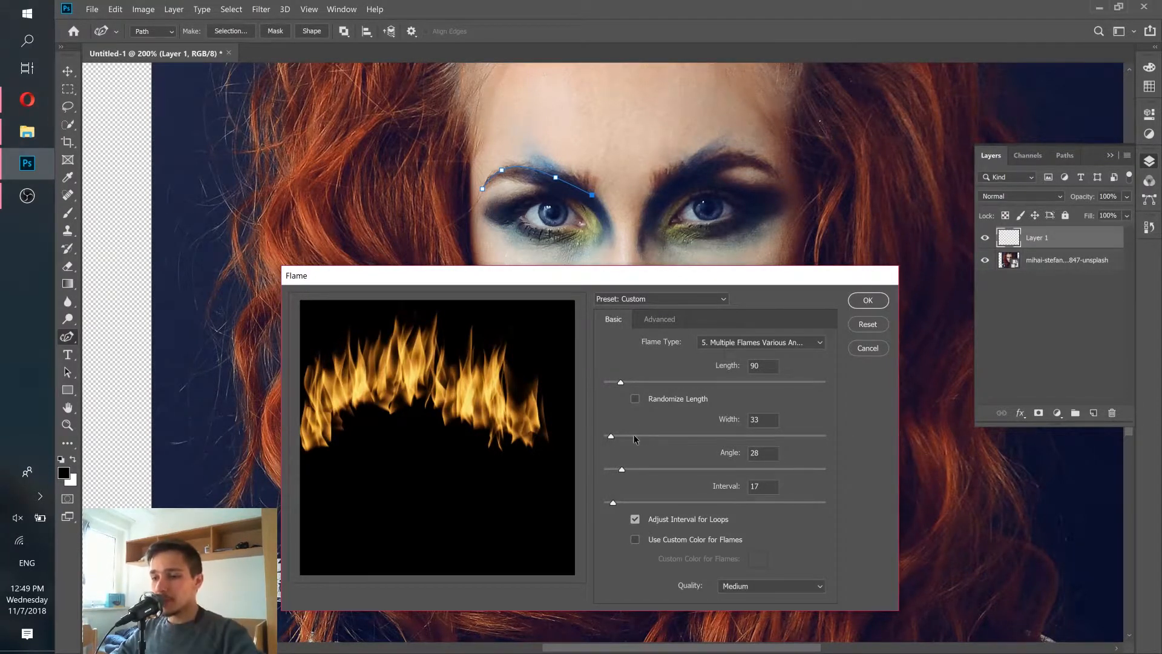
left_click(638, 436)
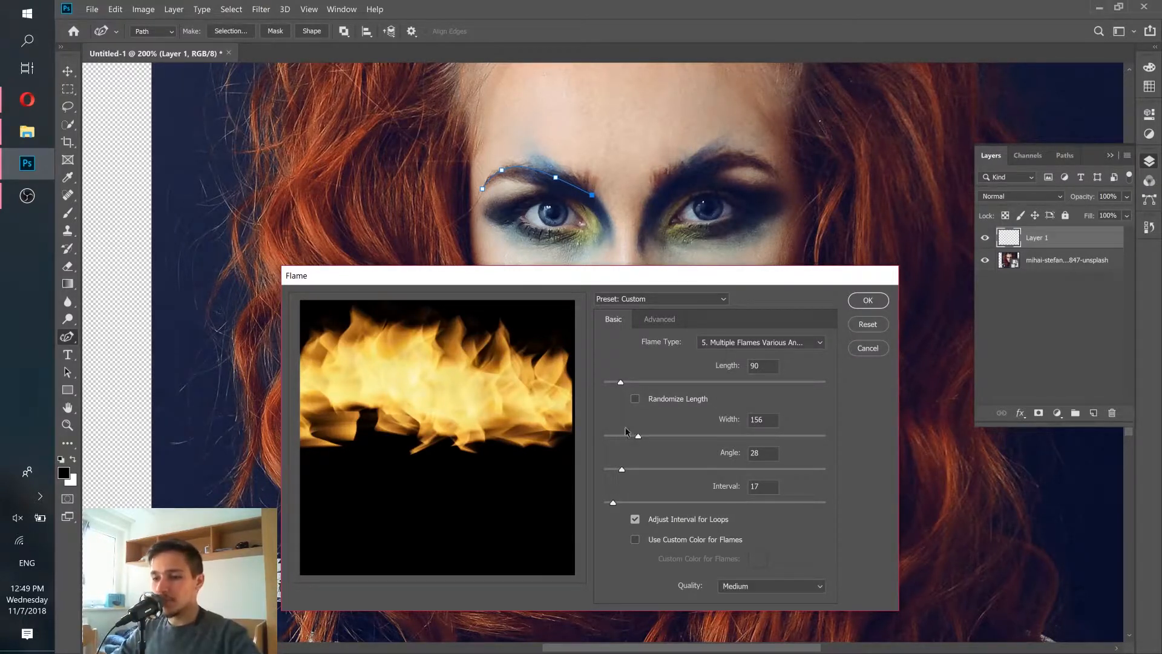
left_click(616, 436)
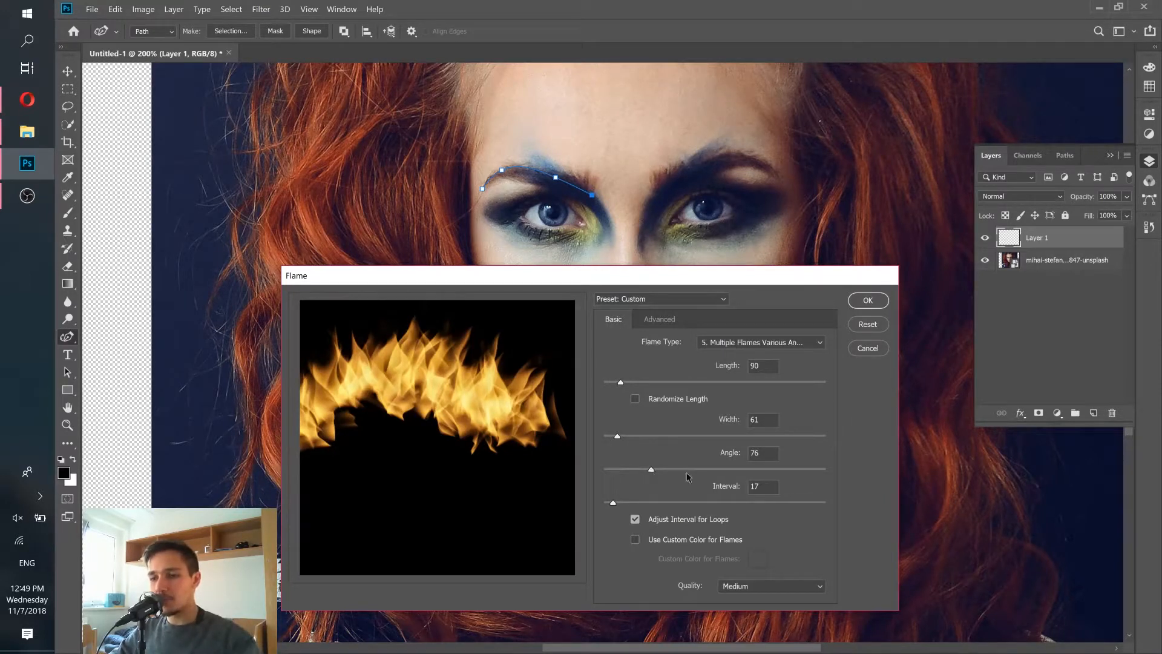
Step: Set the flame interval to 18 and the angle to 13, and render the flames on the eyebrow path
left_click_drag(651, 471, 696, 471)
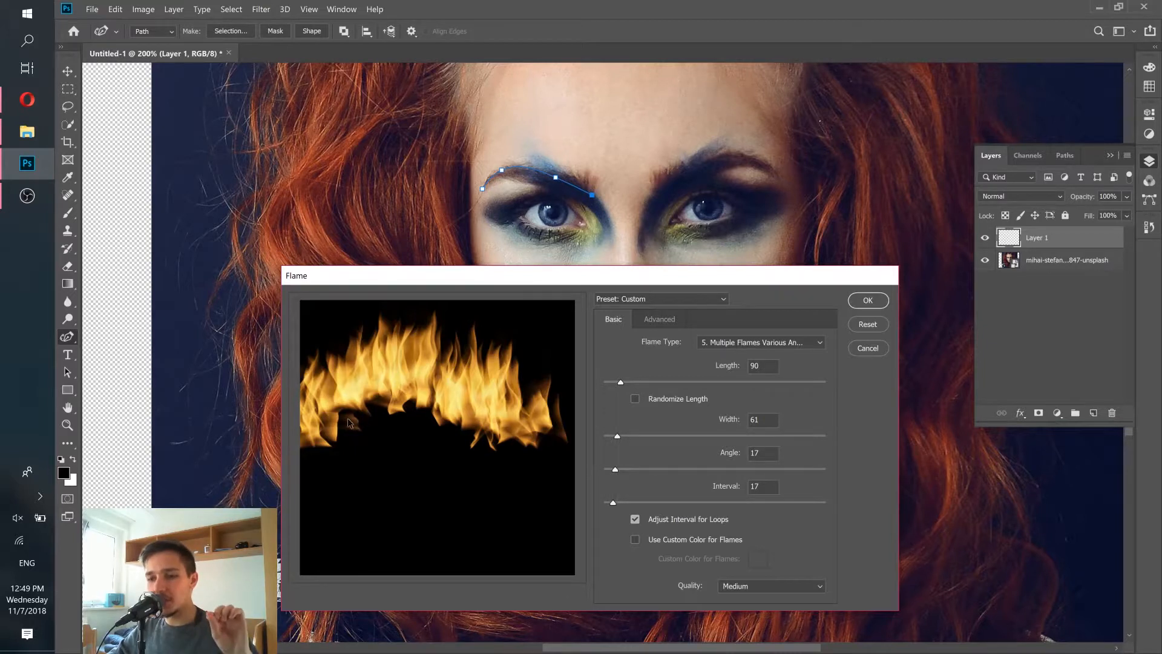
left_click(659, 503)
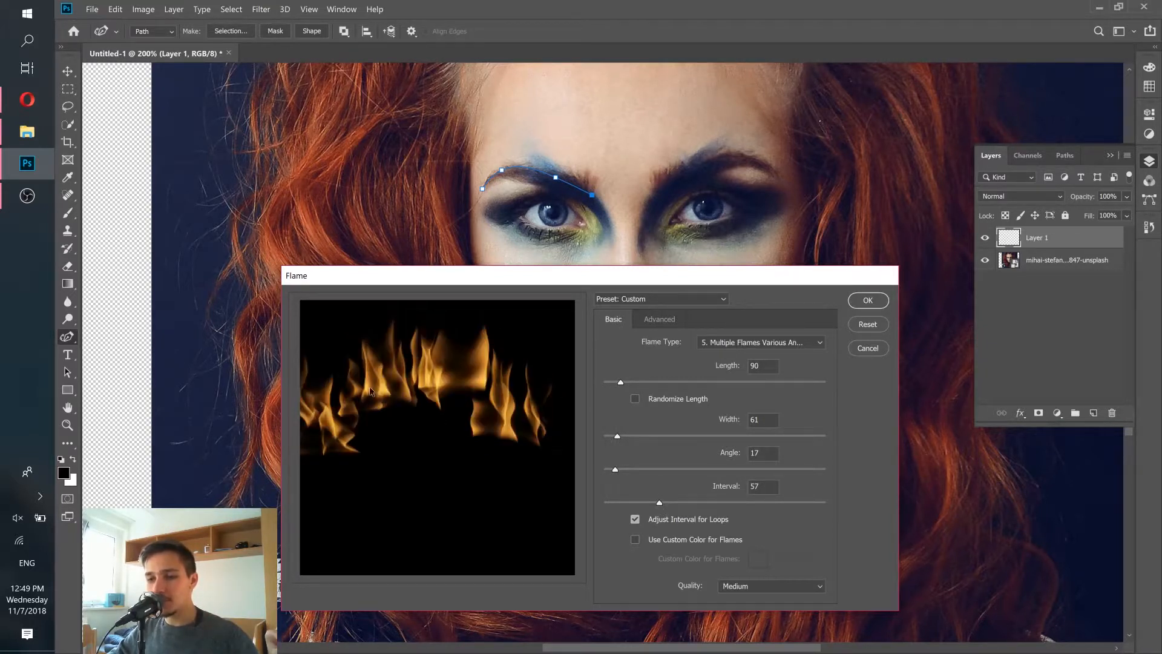
left_click(718, 502)
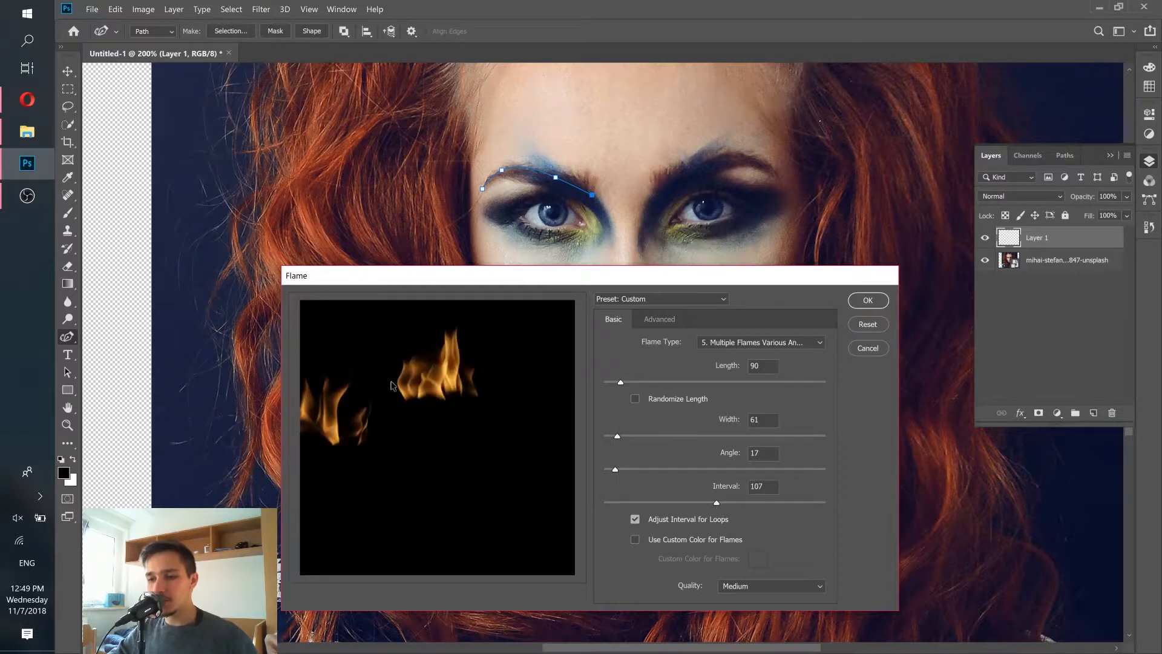
left_click(614, 502)
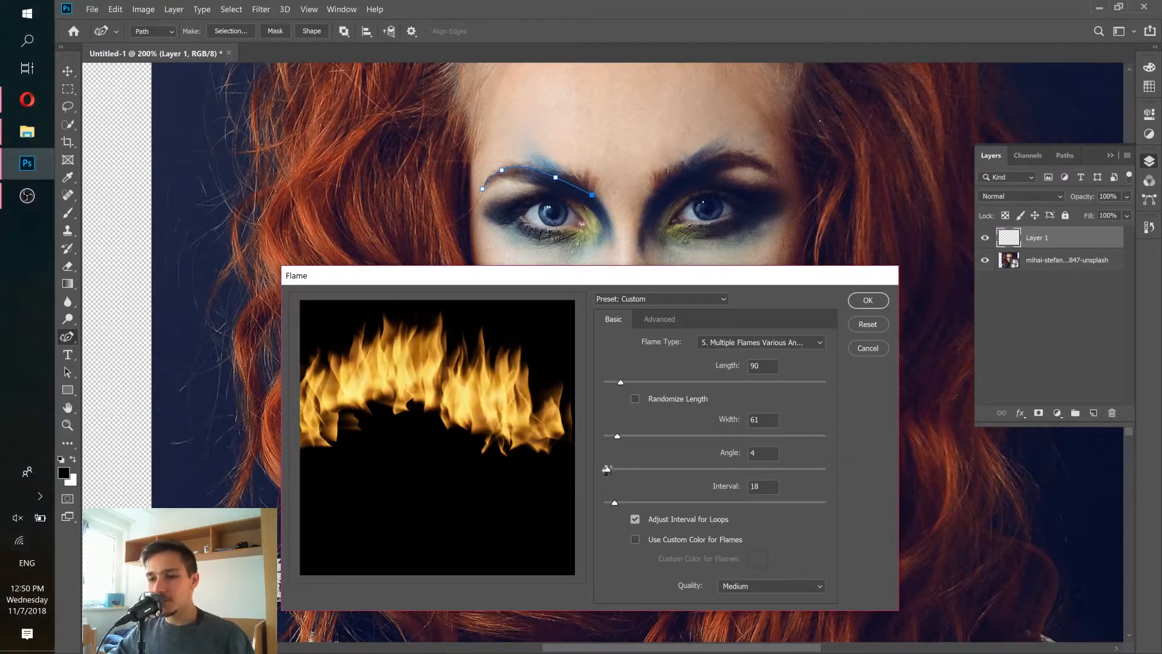
left_click(711, 468)
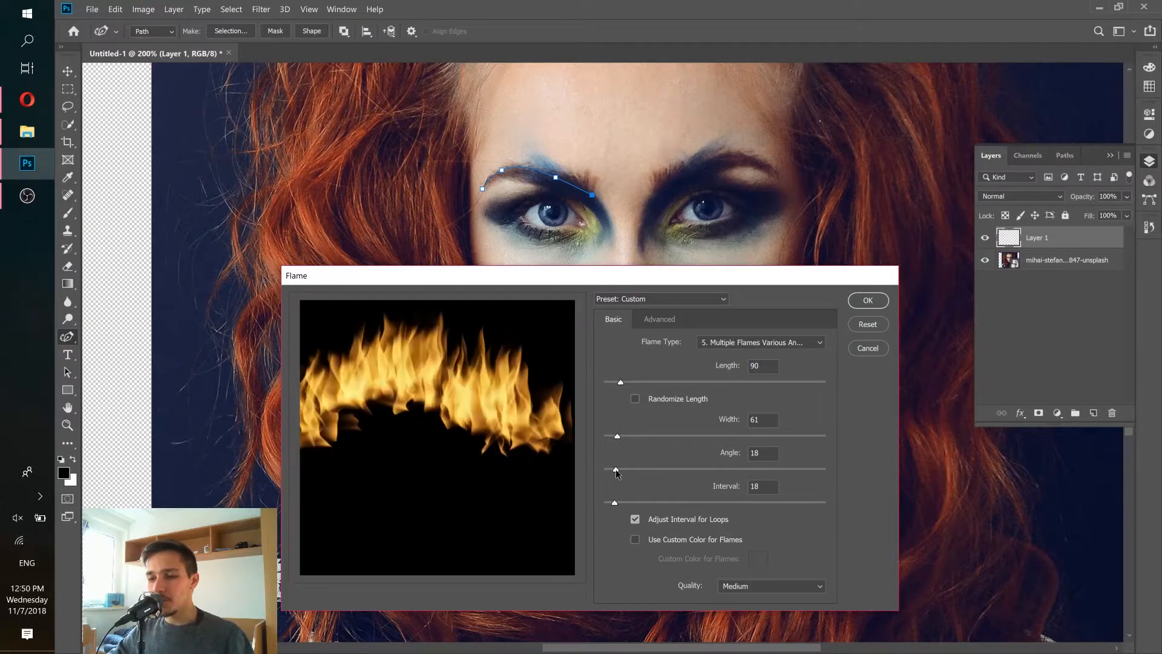
left_click_drag(616, 470, 612, 469)
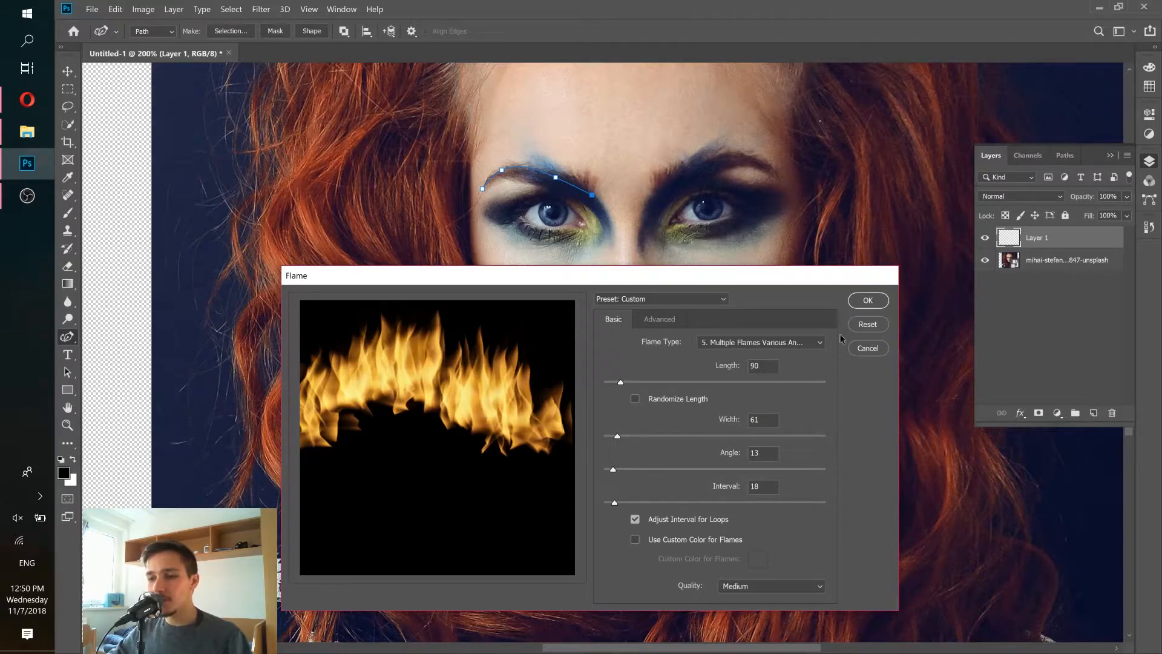
left_click(862, 302)
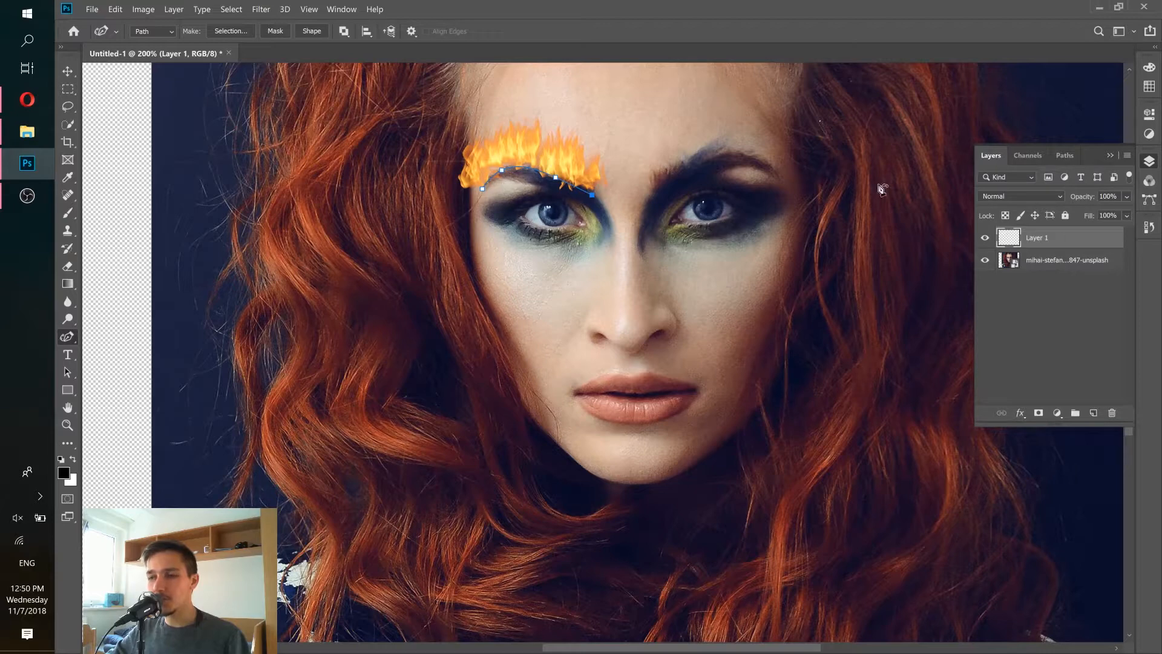
Step: Deselect the work path so its outline is hidden on the canvas
left_click(1062, 157)
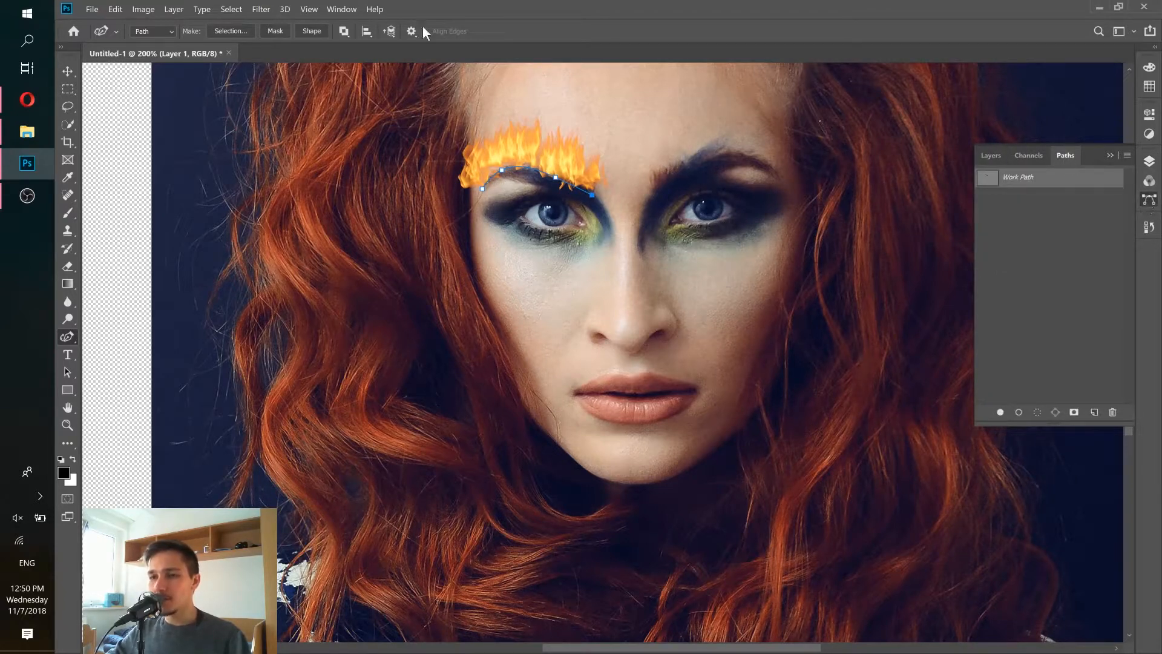
left_click(341, 8)
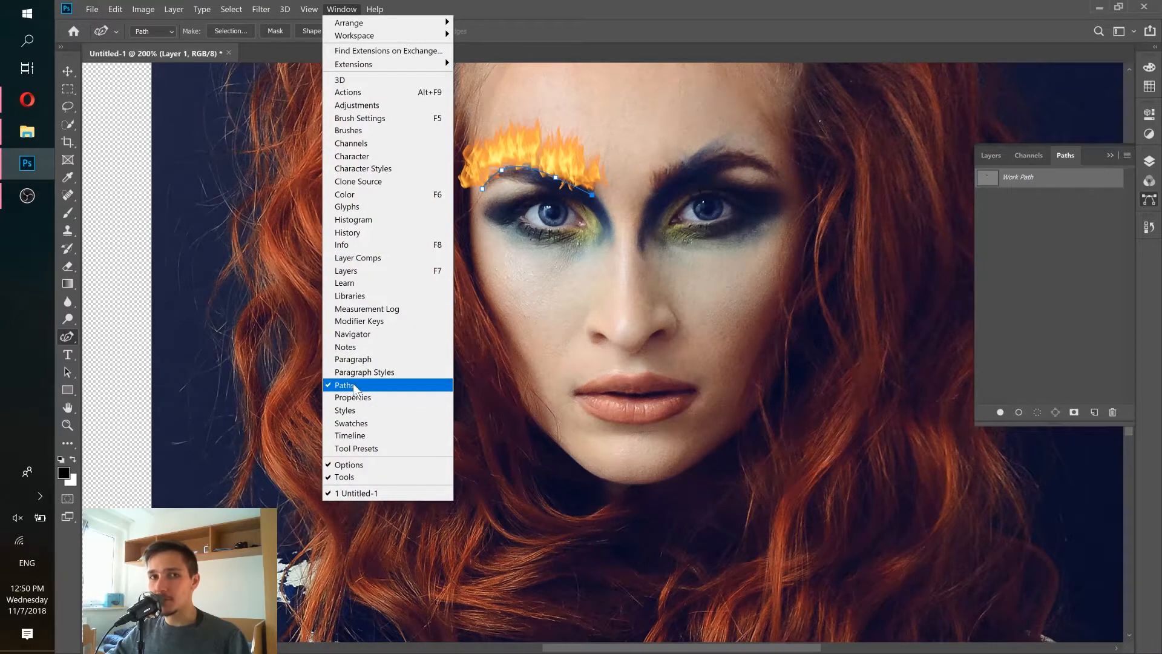
left_click(1063, 155)
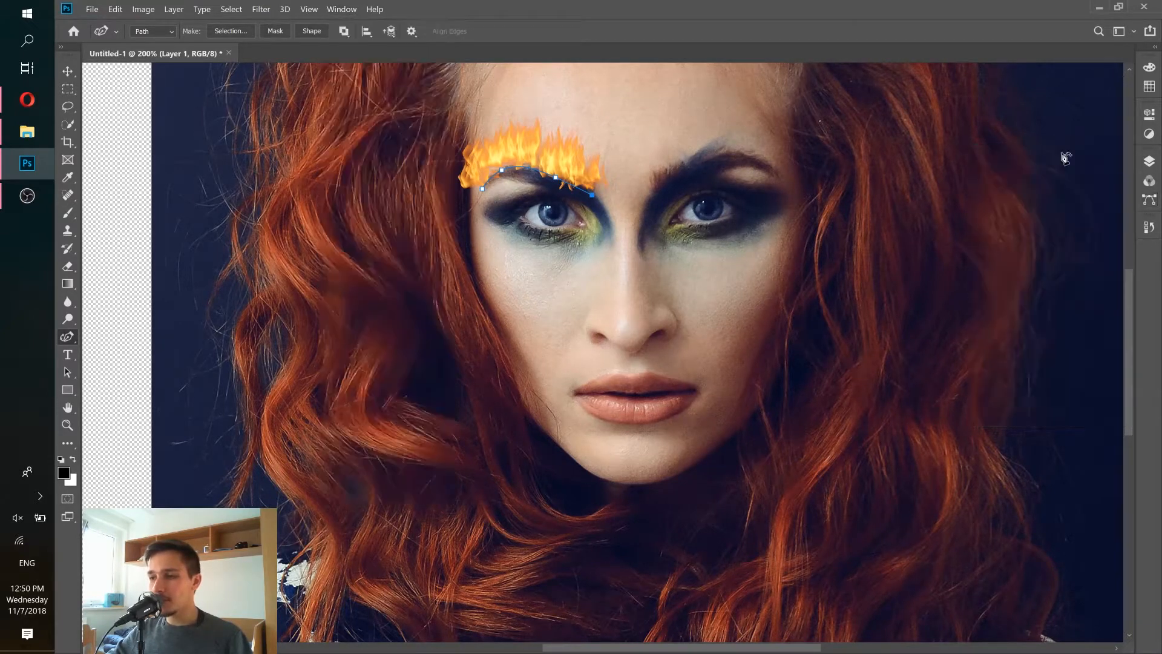
left_click(1146, 201)
left_click(1041, 274)
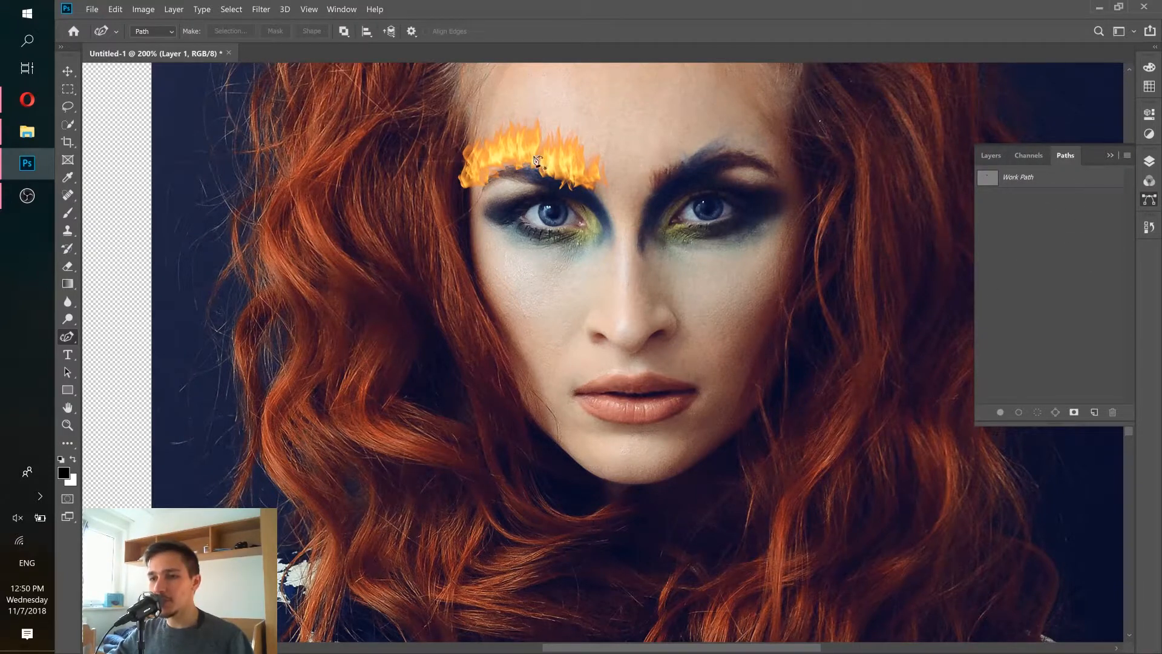
Step: Move the flames on Layer 1 slightly down and to the right so they sit over the left-hand eyebrow
left_click(996, 155)
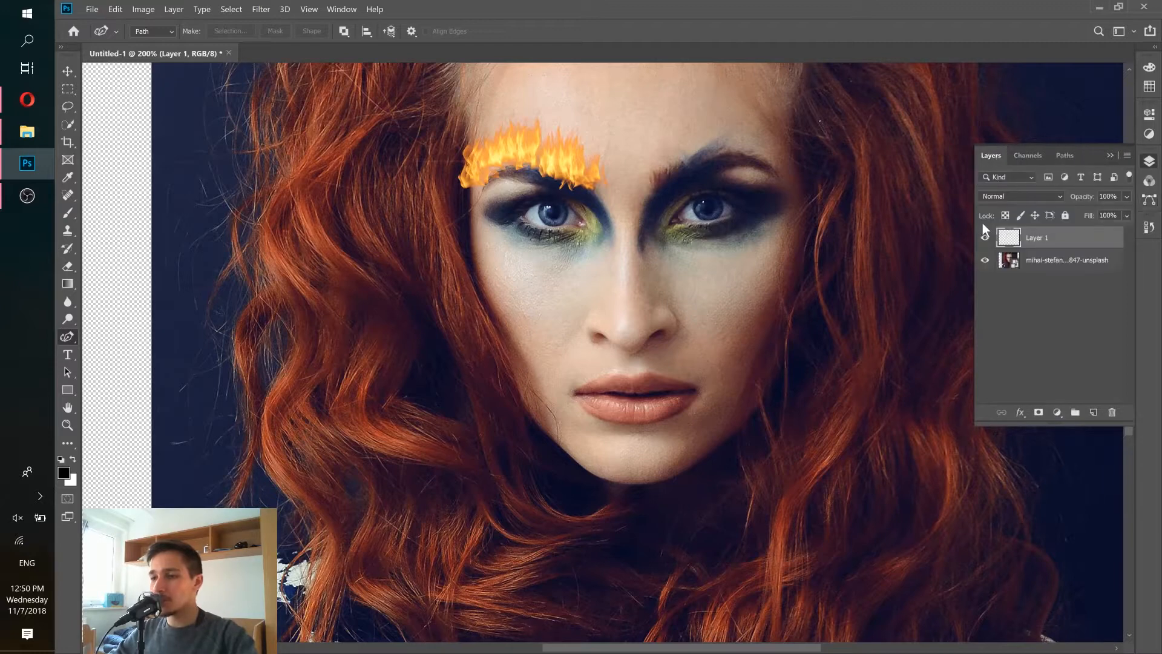
left_click(69, 75)
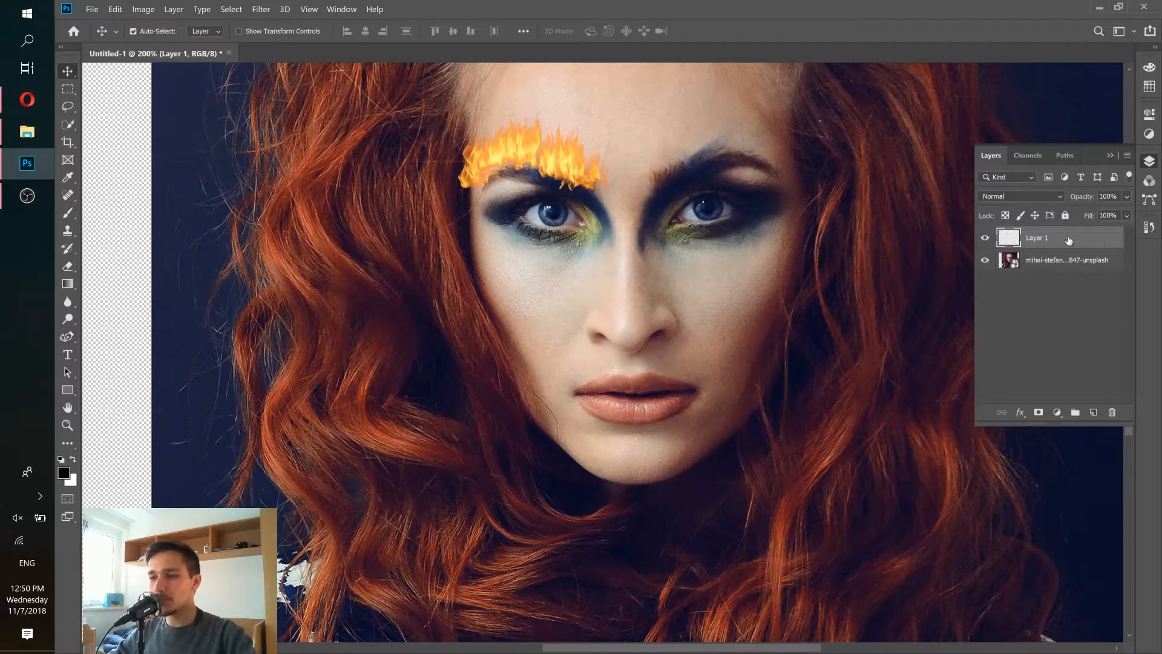
left_click_drag(545, 168, 557, 184)
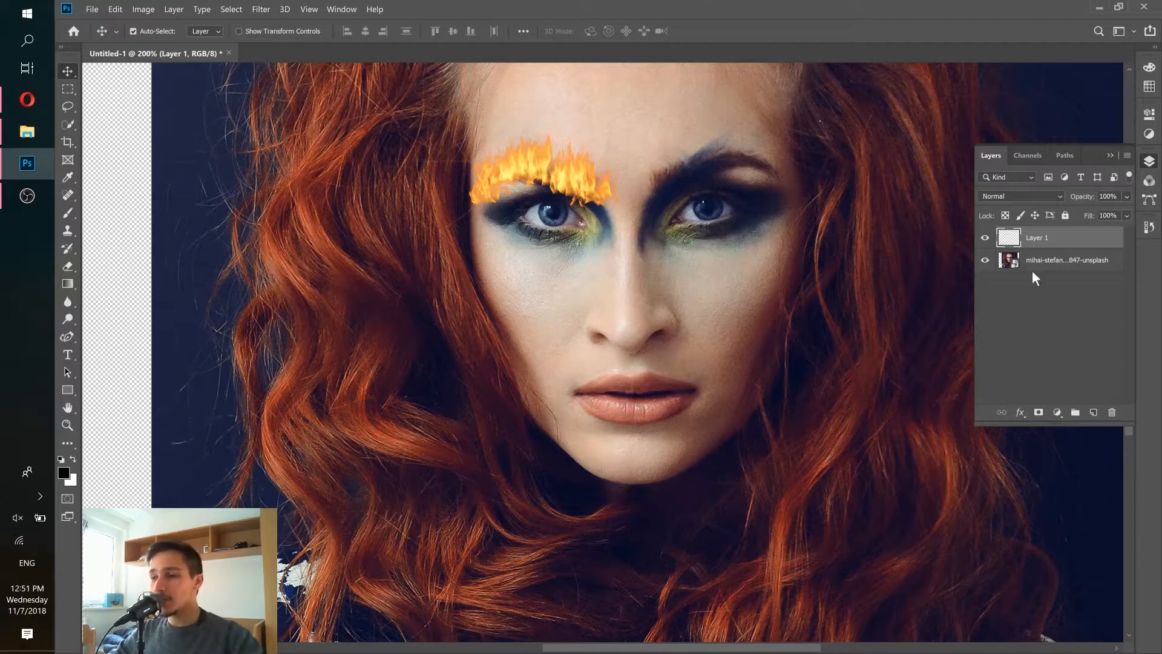
Step: Compare blend modes such as Color Burn and Subtract on the flame layer, and set it to Lighten
left_click(1009, 198)
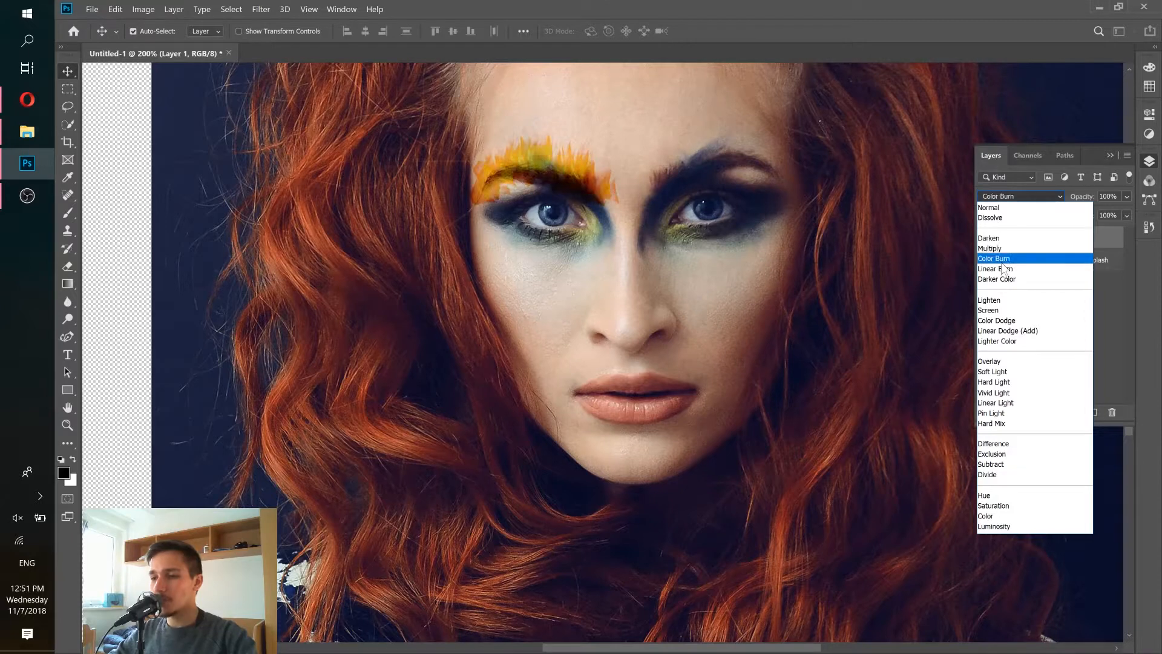
left_click(989, 237)
left_click(994, 198)
left_click(993, 258)
left_click(998, 195)
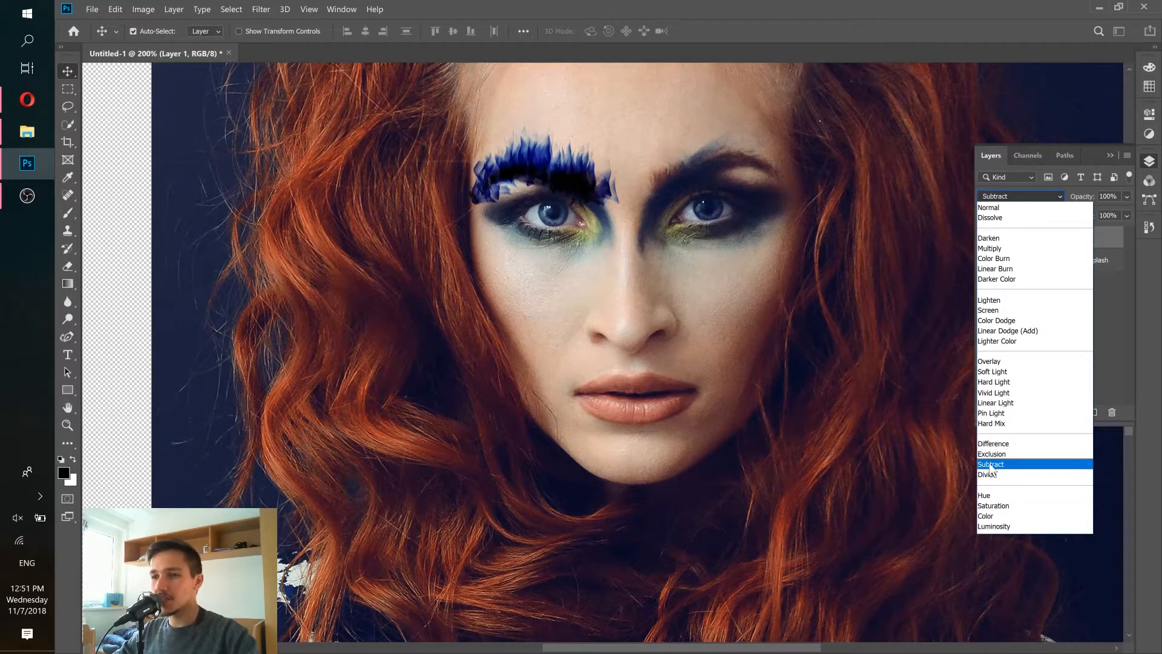
left_click(1004, 300)
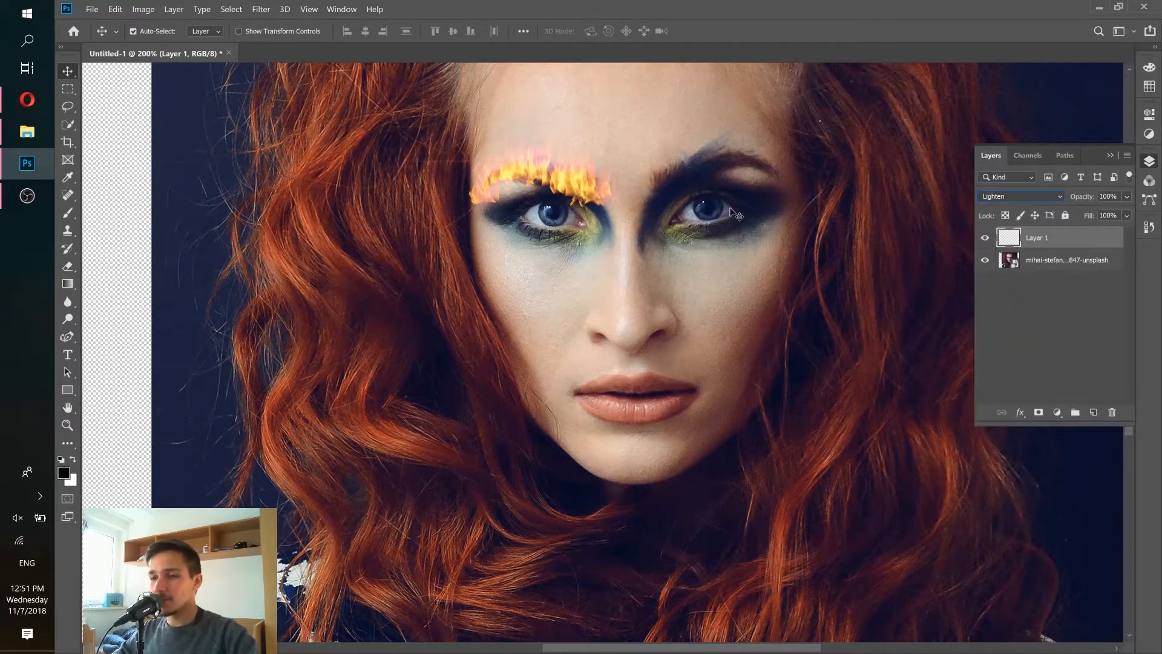
key("ctrl")
key("ctrl+minus")
key("ctrl+plus")
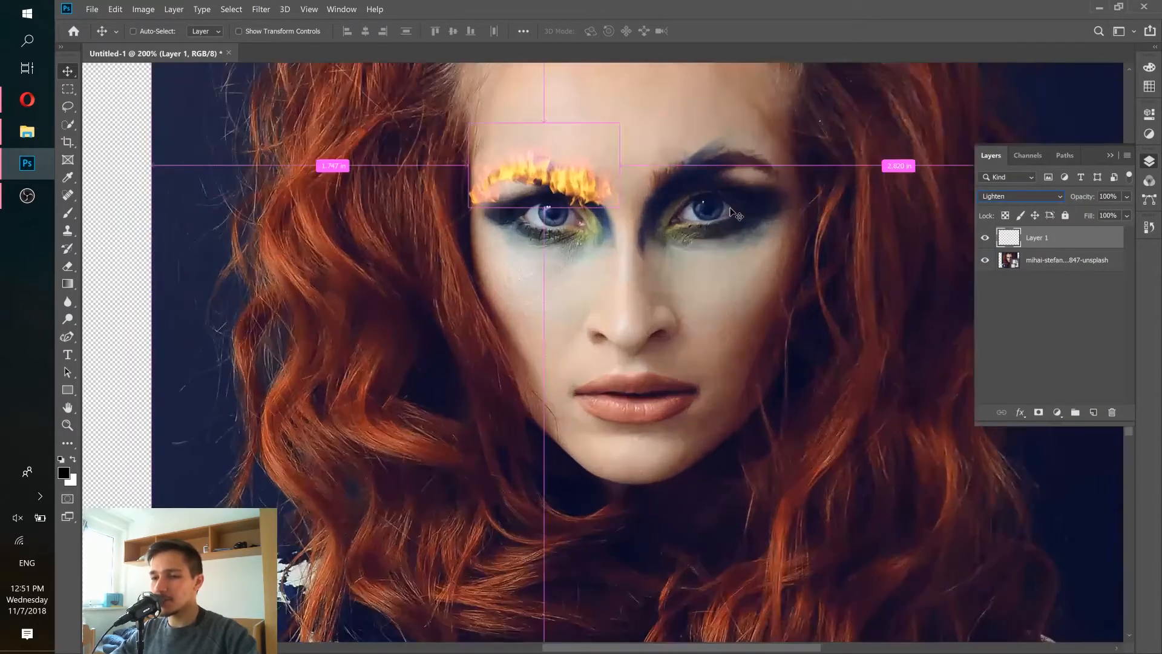
left_click_drag(568, 185, 569, 190)
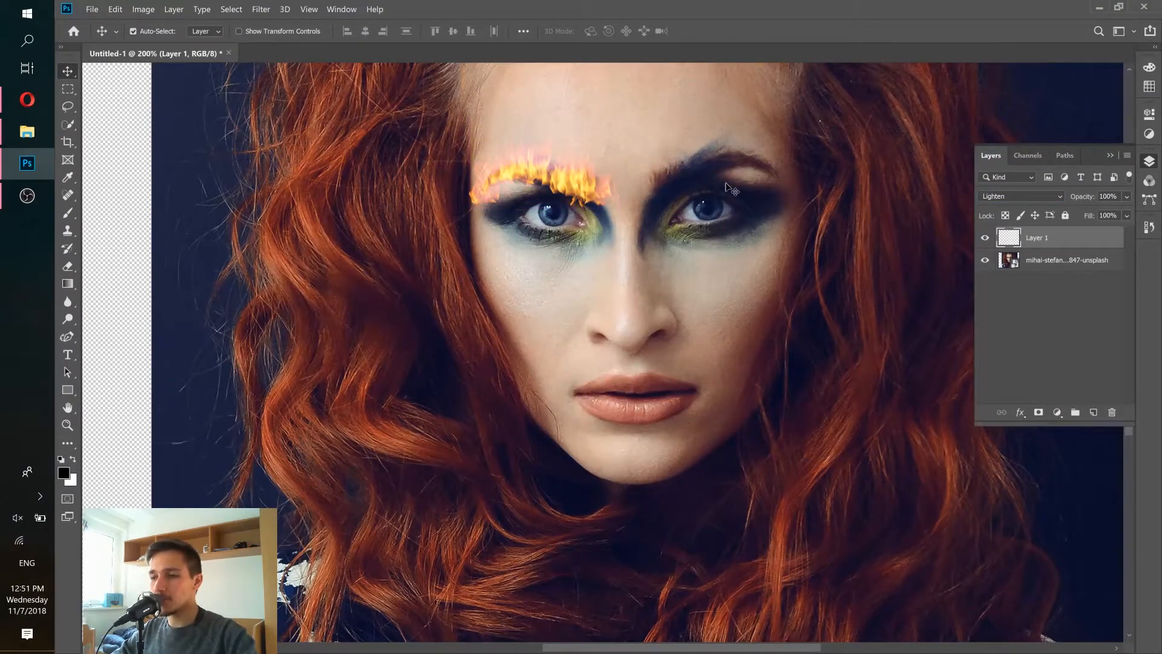
Step: Duplicate the flame layer and move the copy over the right-hand eyebrow
right_click(1083, 240)
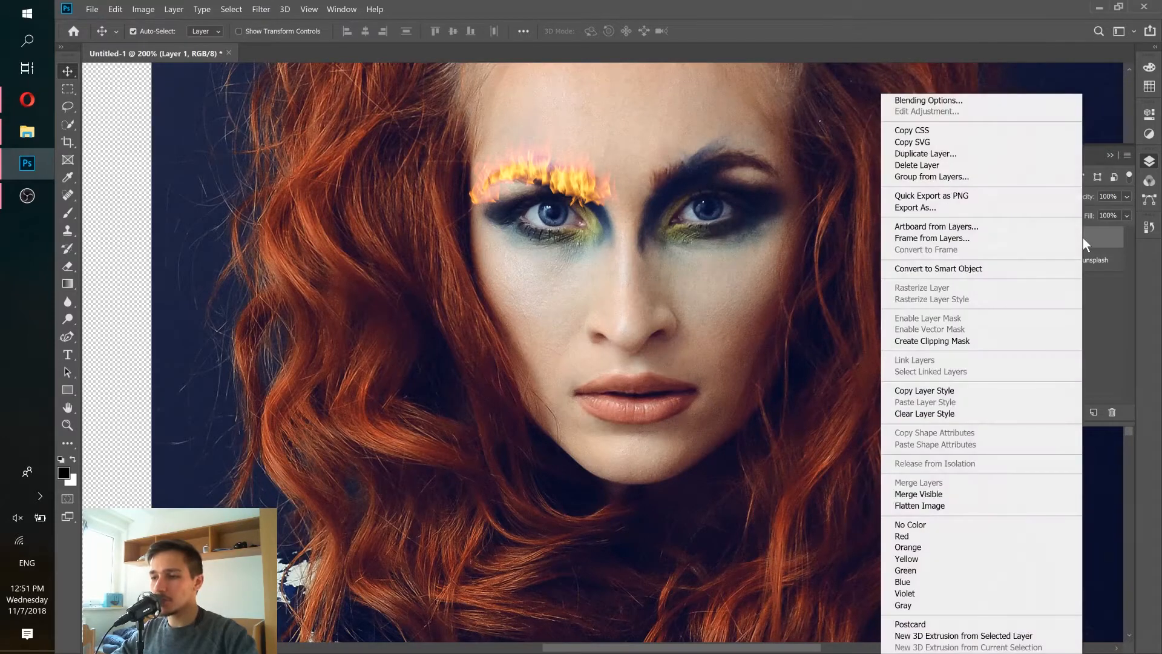
left_click(926, 152)
left_click(731, 185)
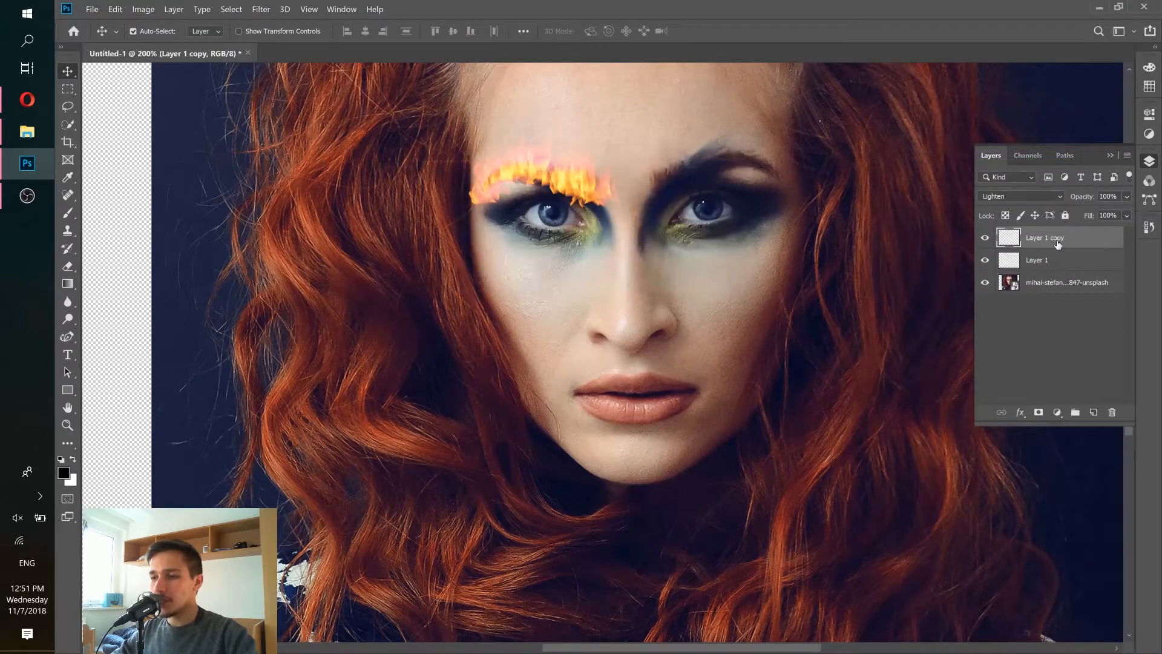
left_click_drag(575, 185, 748, 182)
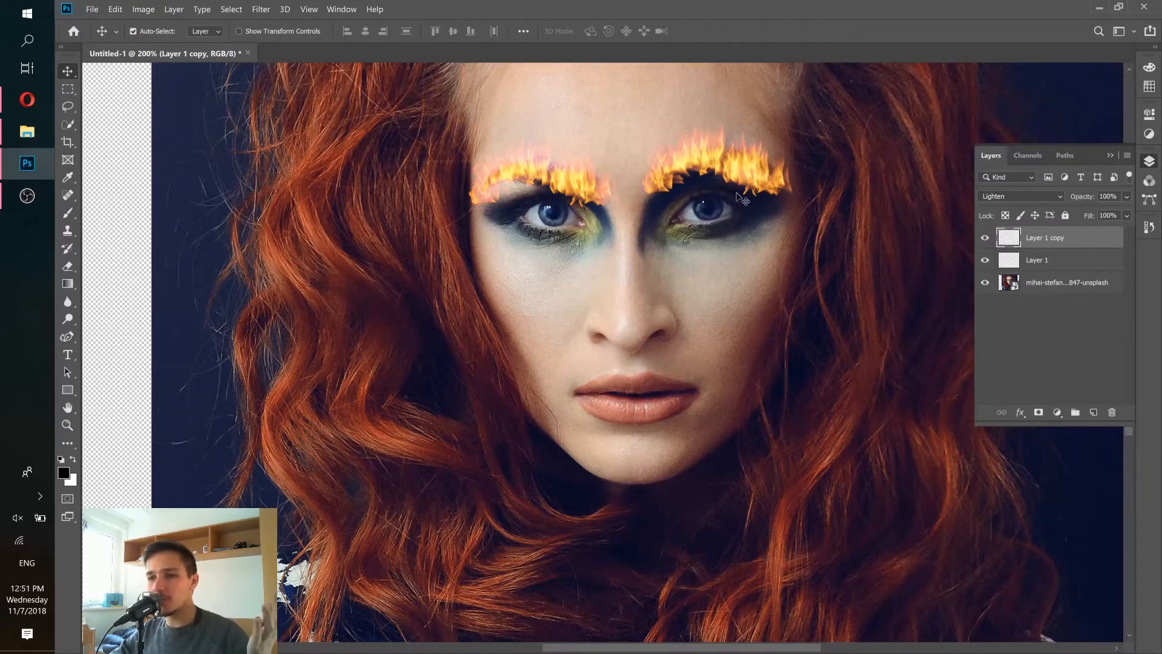
Step: Flip the copied flame layer horizontally with Free Transform and shift it about 25 px left to fit the right-hand eyebrow
left_click(115, 9)
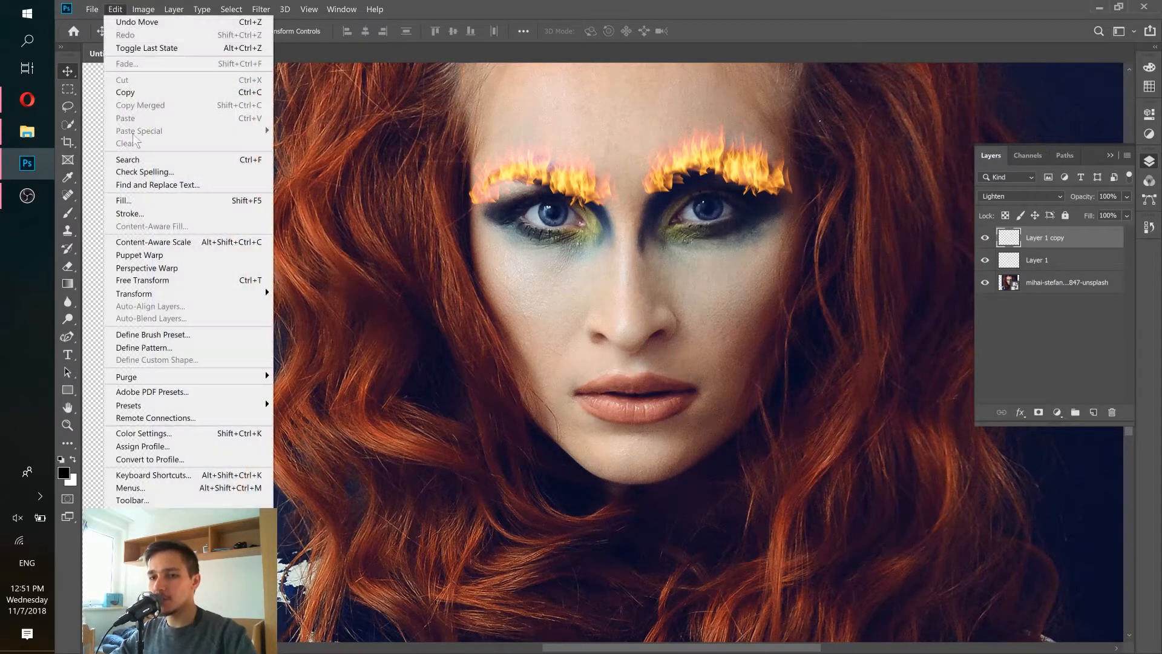
left_click(163, 281)
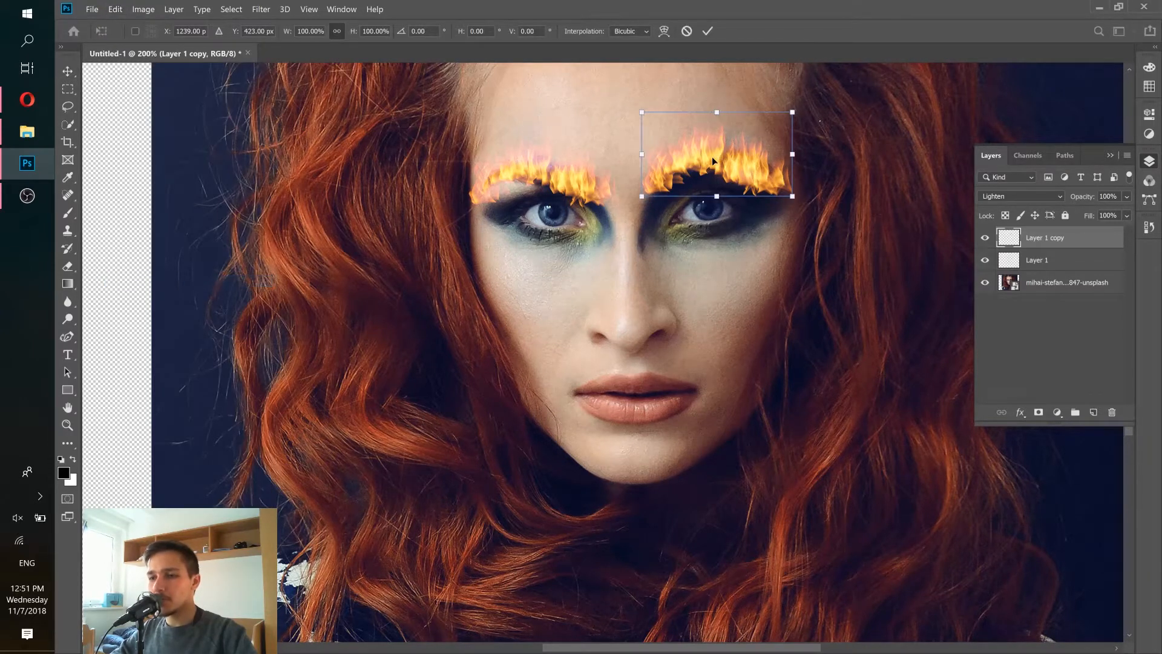
right_click(712, 156)
left_click(788, 327)
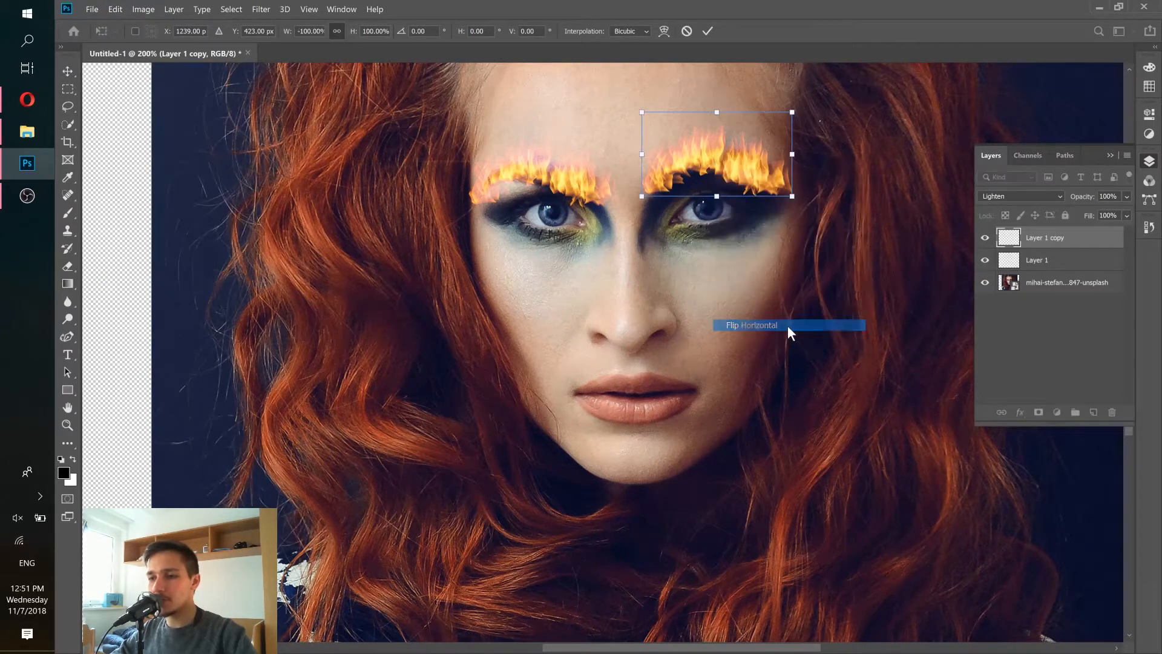
left_click_drag(716, 158, 706, 164)
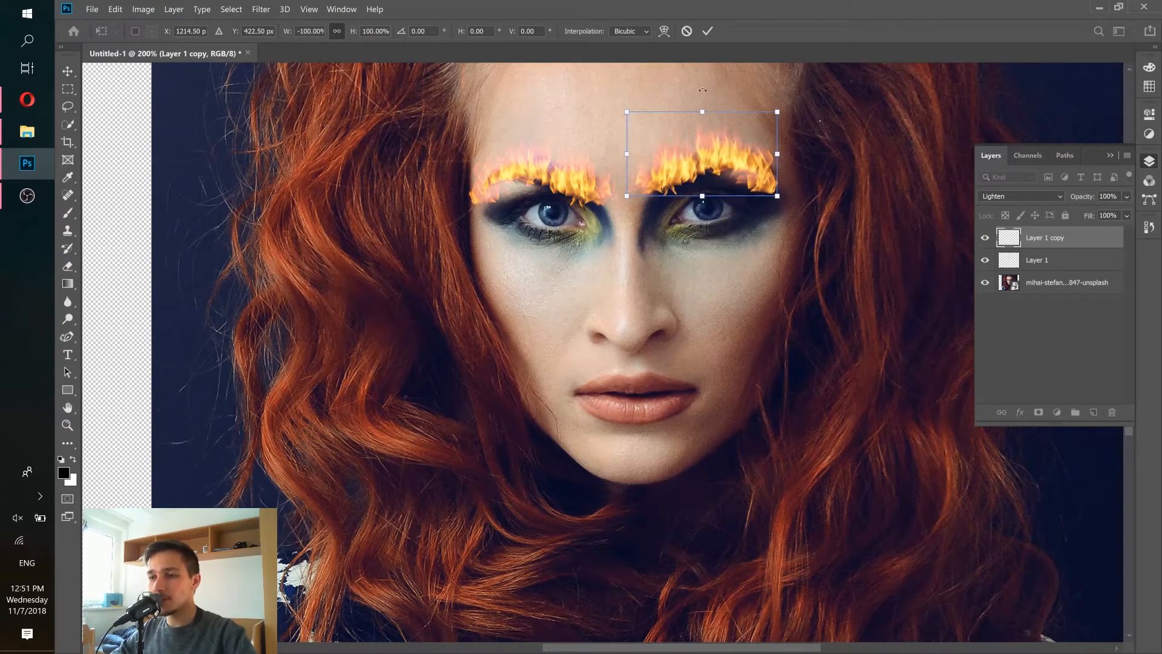
left_click(703, 33)
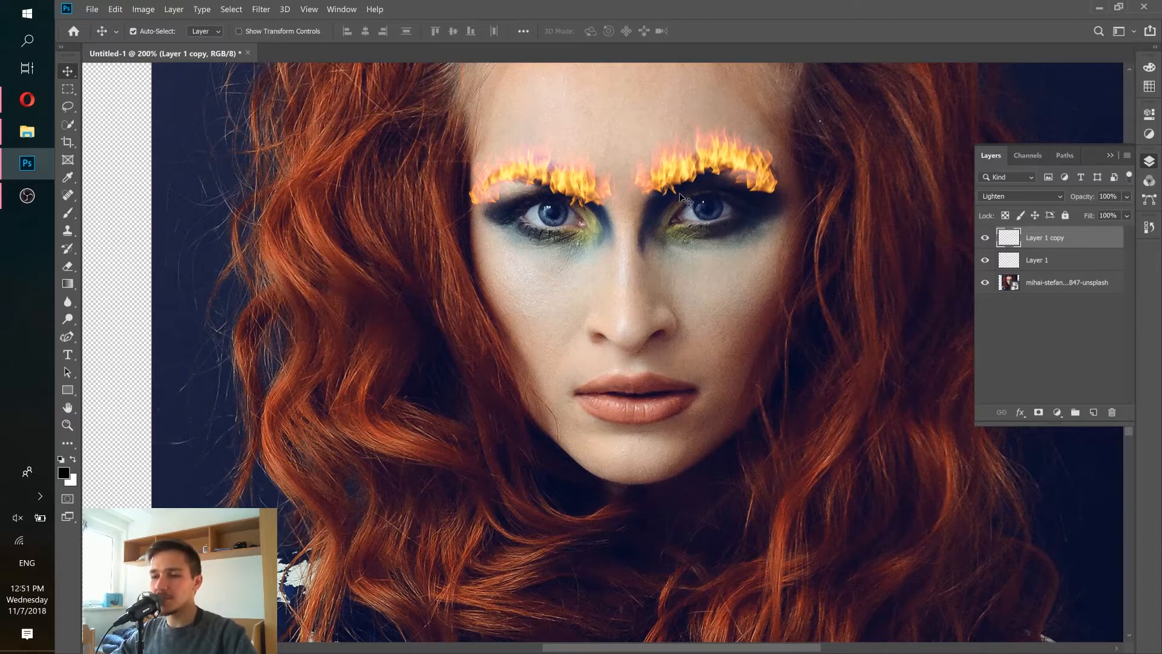
left_click_drag(693, 167, 692, 169)
key("ctrl+0")
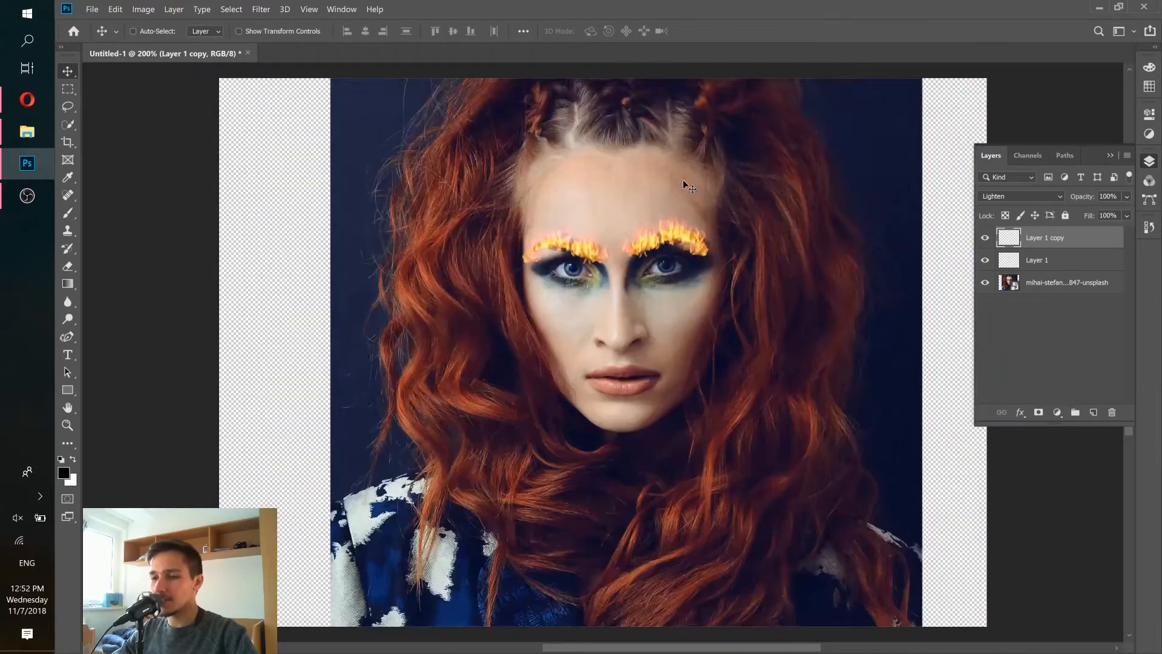
key("ctrl+minus")
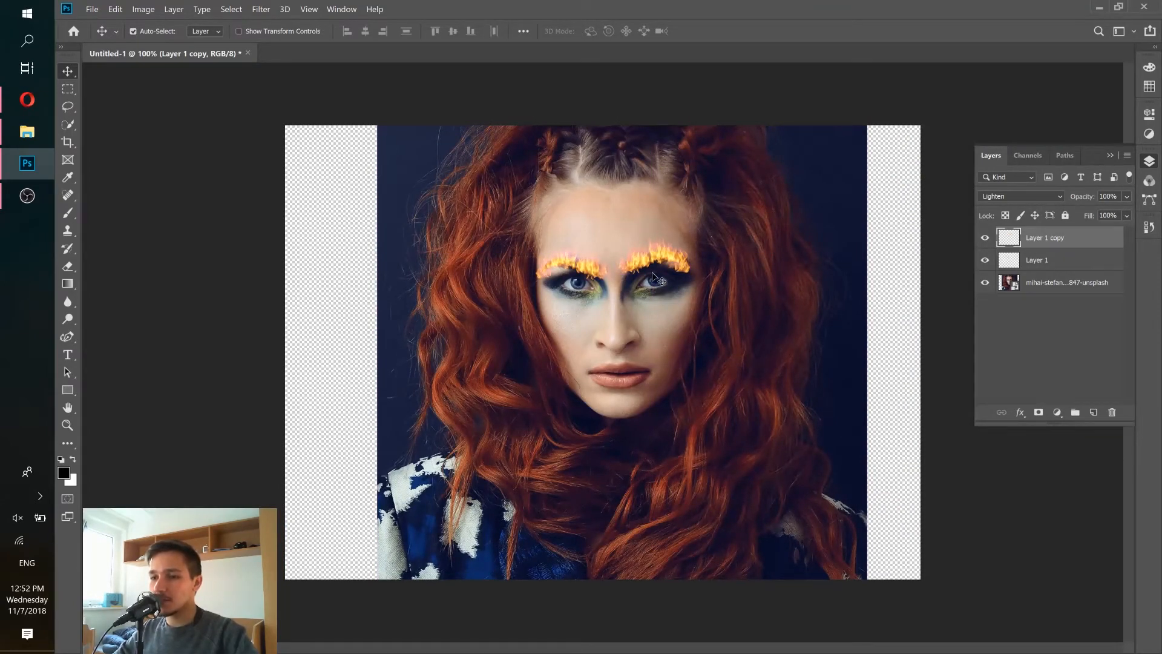
key("ctrl+plus")
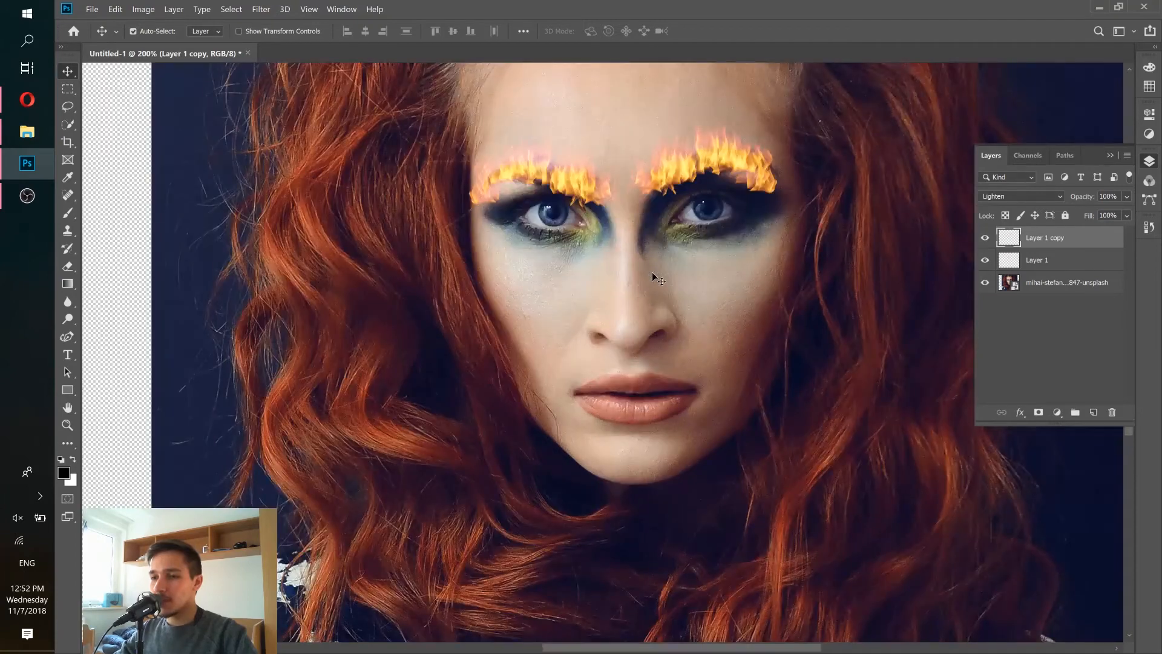